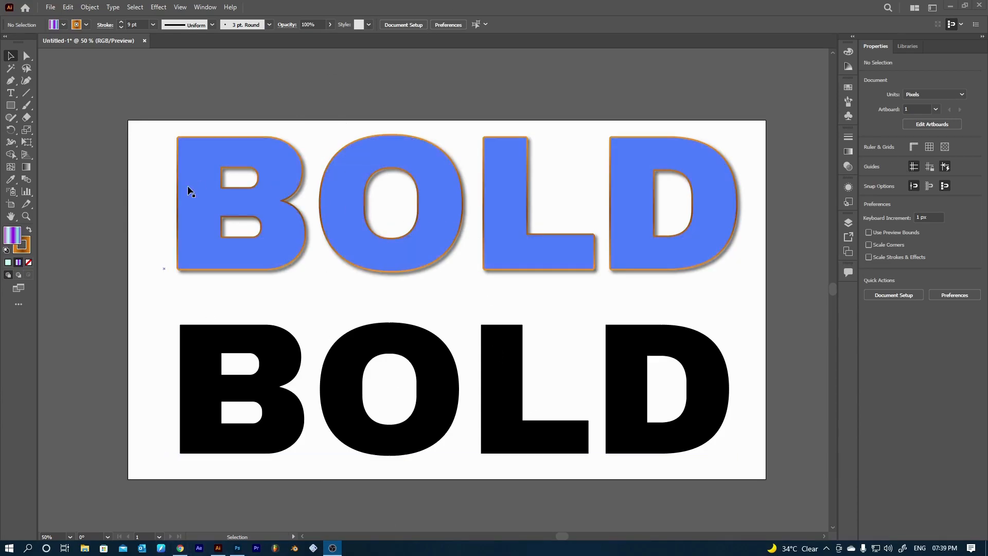
# Try to apply a linear gradient fill to the black BOLD text
pyautogui.click(446, 377)
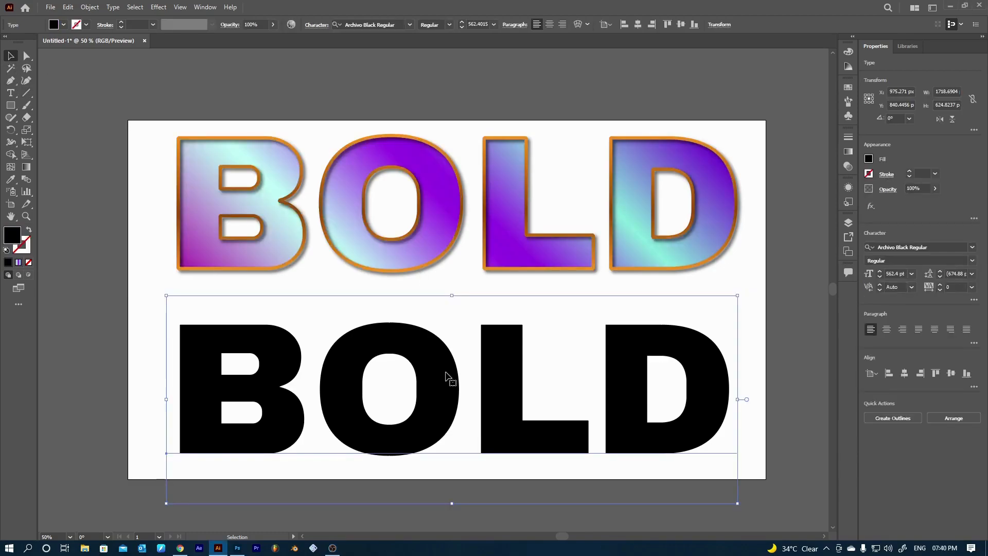
pyautogui.click(848, 152)
pyautogui.click(769, 215)
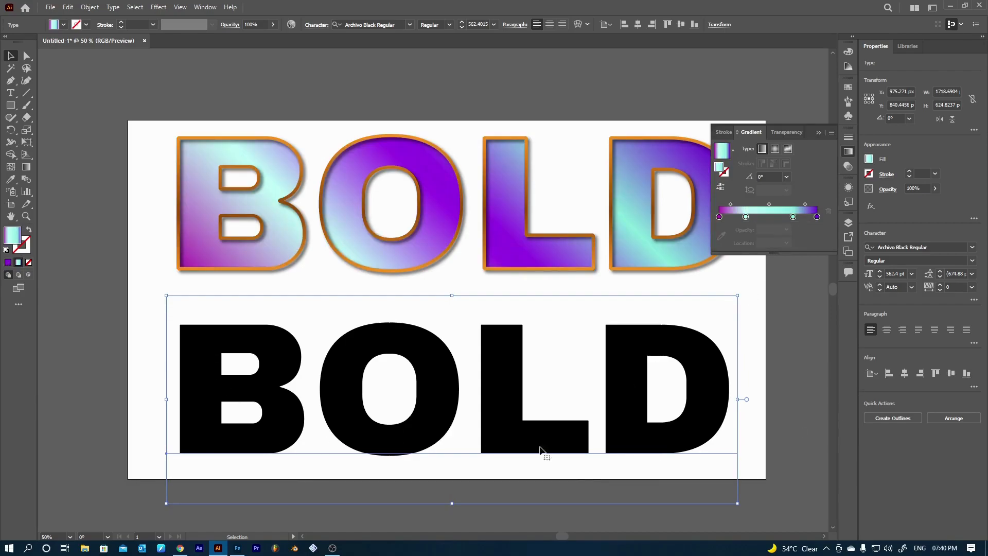
pyautogui.click(137, 383)
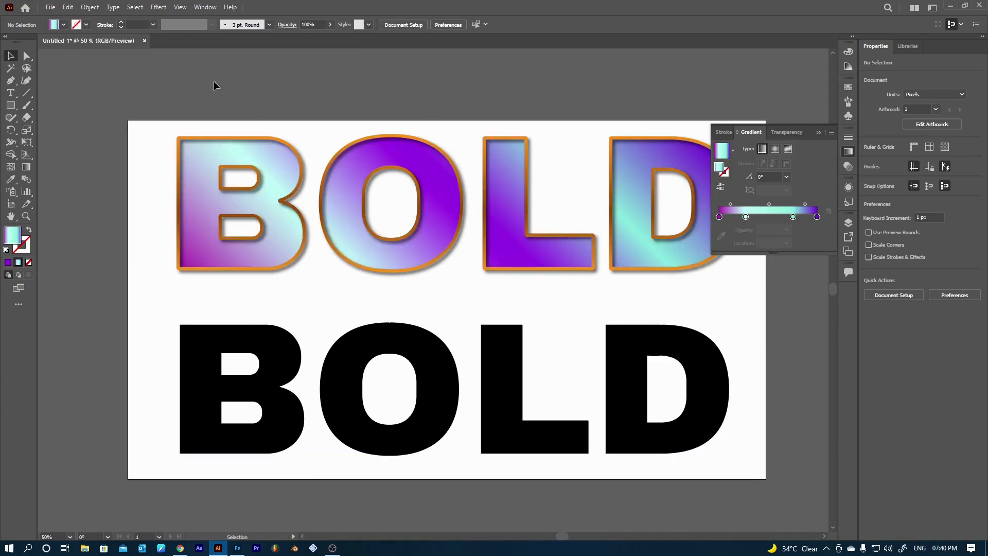
# Replace the wording of the styled gradient BOLD lettering with "text" and leave text editing
pyautogui.click(10, 93)
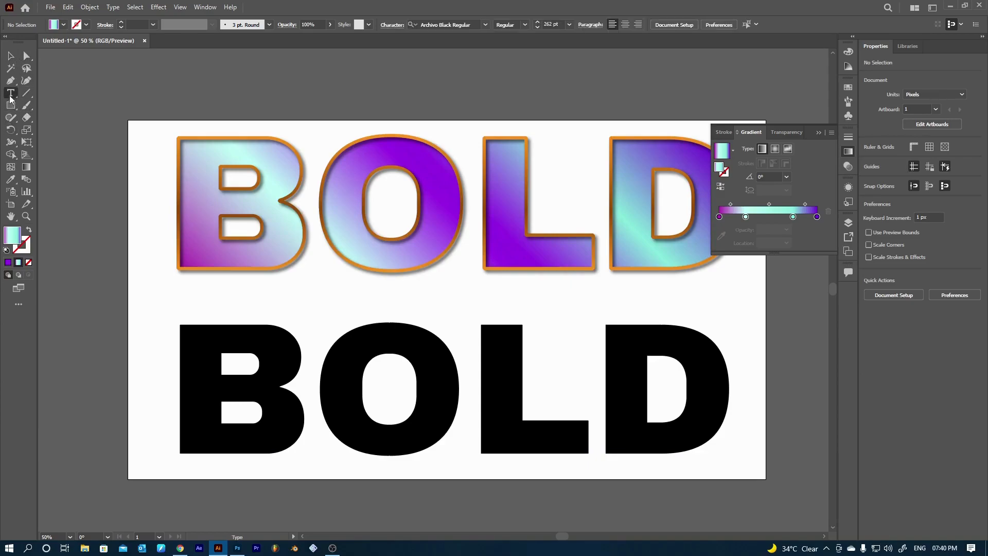
pyautogui.doubleClick(319, 215)
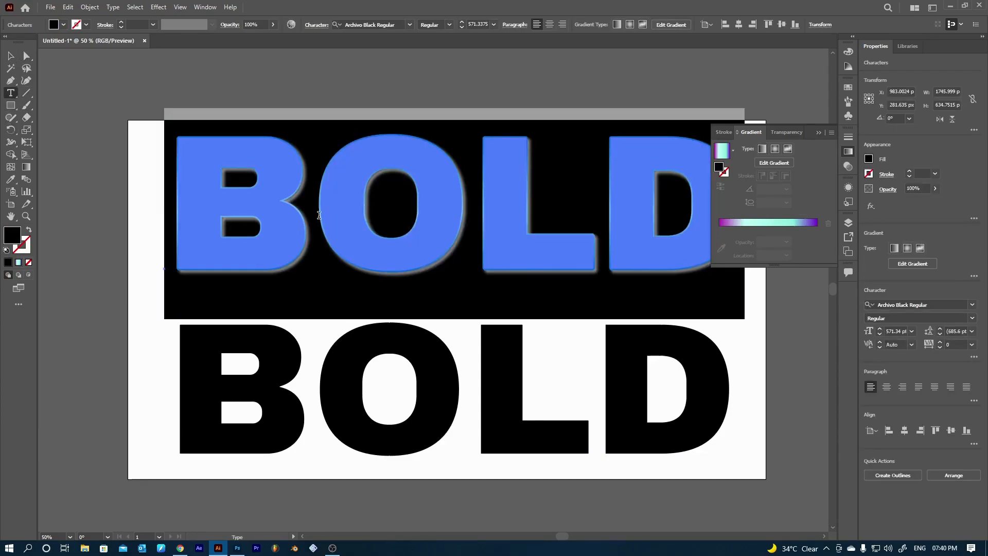
pyautogui.write('text')
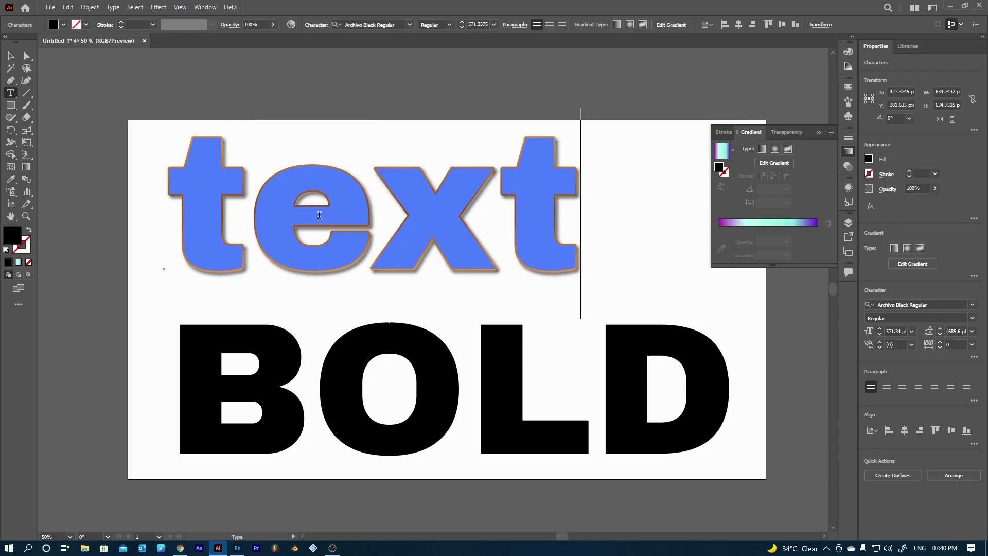
pyautogui.click(11, 56)
pyautogui.click(88, 115)
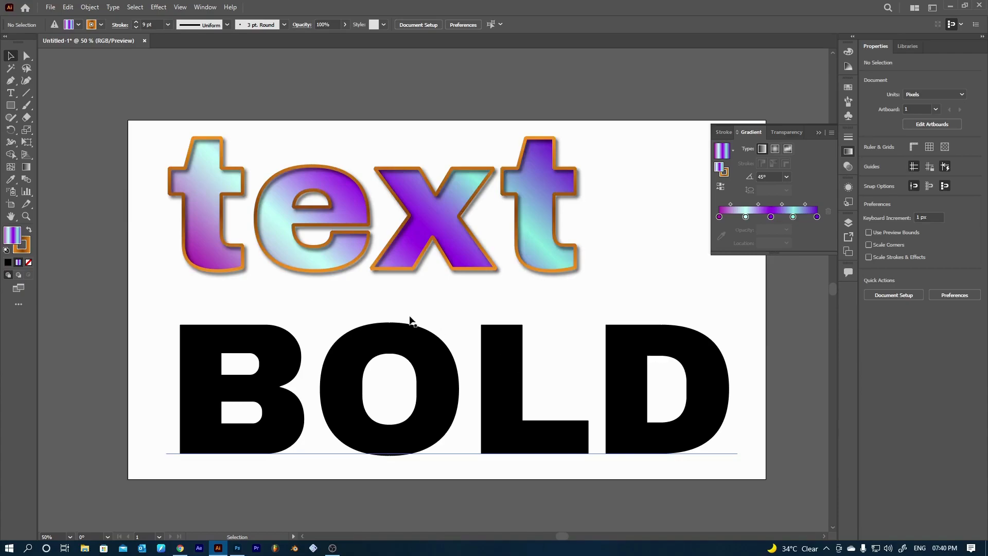
# Move the styled gradient text above the artboard and the black BOLD text up to the artboard's middle
pyautogui.click(521, 402)
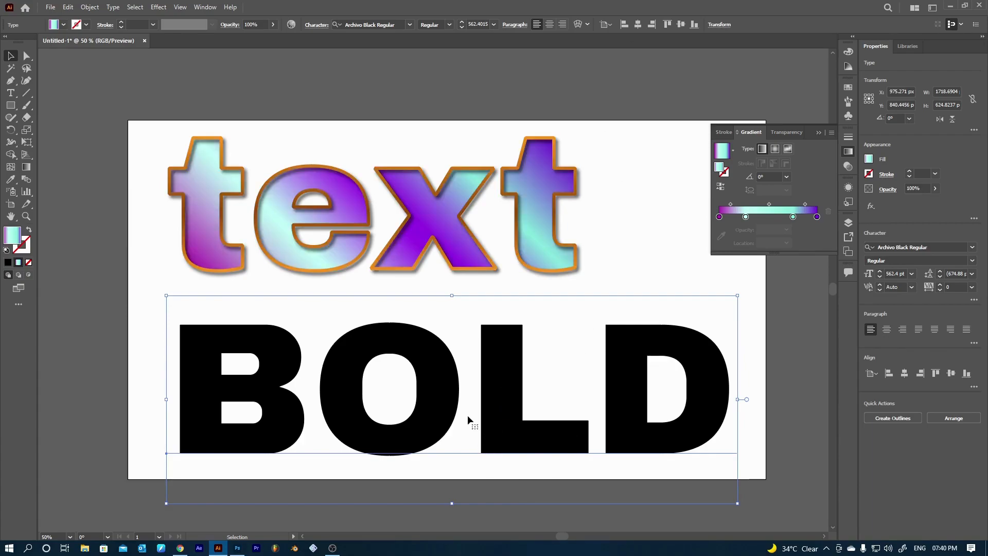
pyautogui.moveTo(492, 261); pyautogui.dragTo(559, 69)
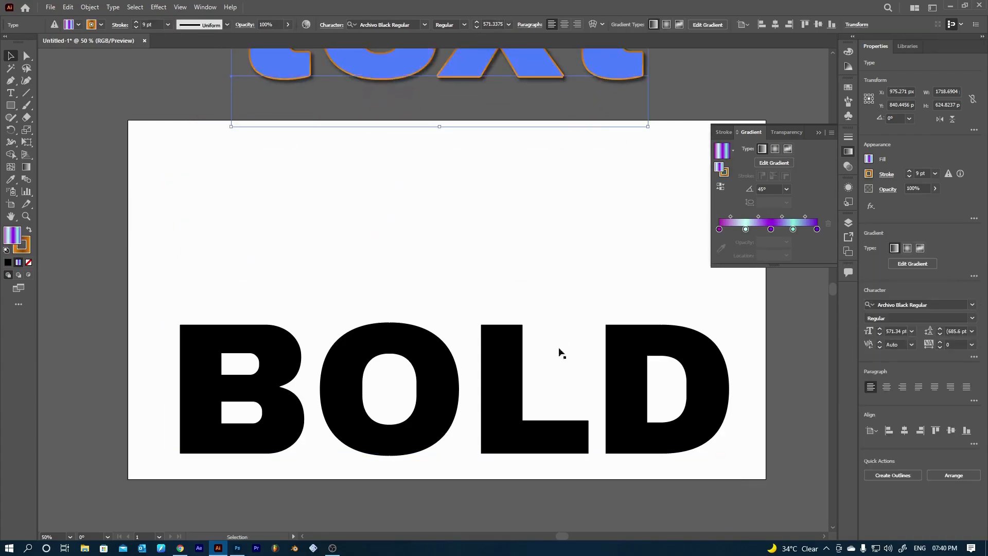
pyautogui.click(525, 249)
pyautogui.moveTo(520, 427); pyautogui.dragTo(525, 332)
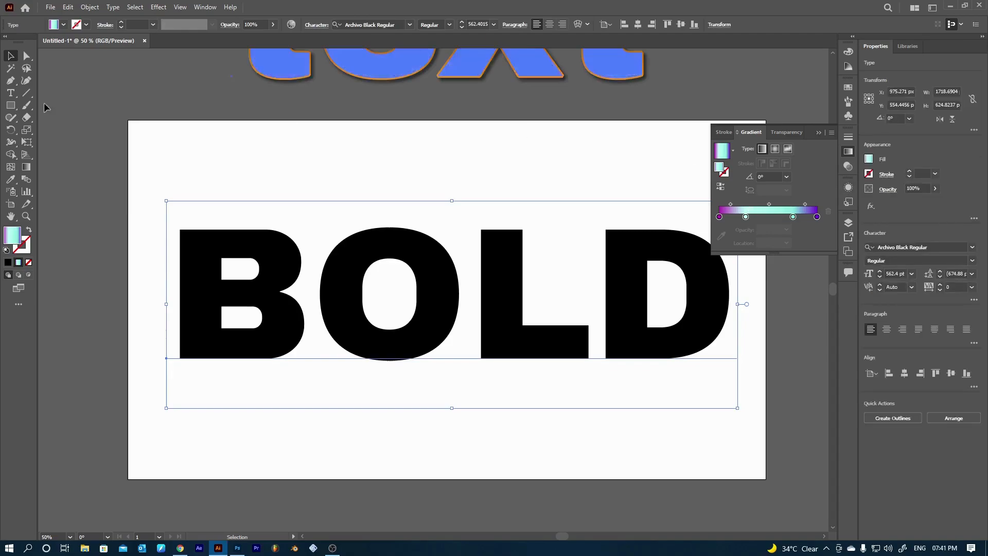
# Set the BOLD text's fill to solid black and nudge the text slightly down and to the left
pyautogui.click(65, 25)
pyautogui.click(7, 49)
pyautogui.click(7, 42)
pyautogui.click(28, 42)
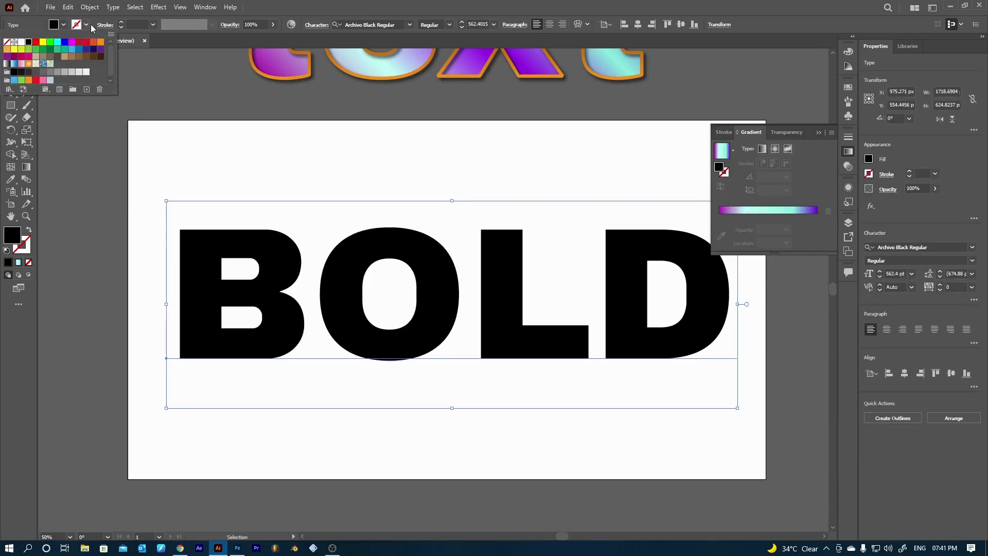
pyautogui.click(74, 216)
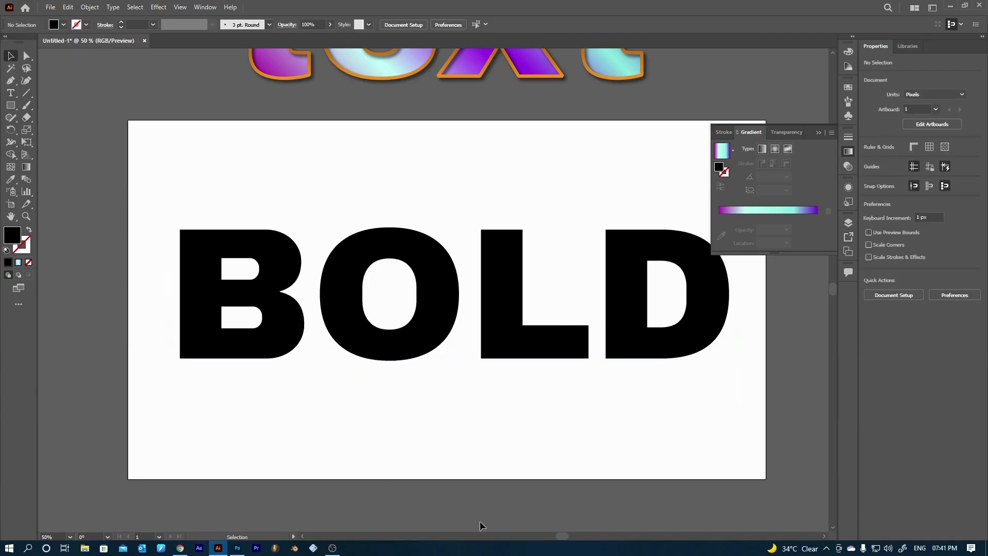
pyautogui.moveTo(482, 339); pyautogui.dragTo(478, 344)
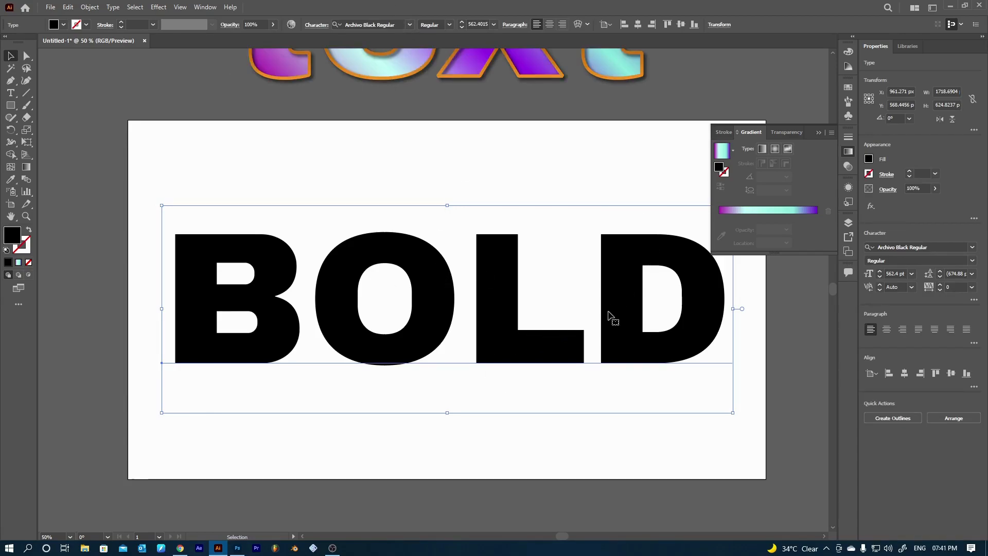
pyautogui.click(386, 194)
# Try placing a new line of text reading FGFUYASO above BOLD, and delete it again
pyautogui.click(11, 93)
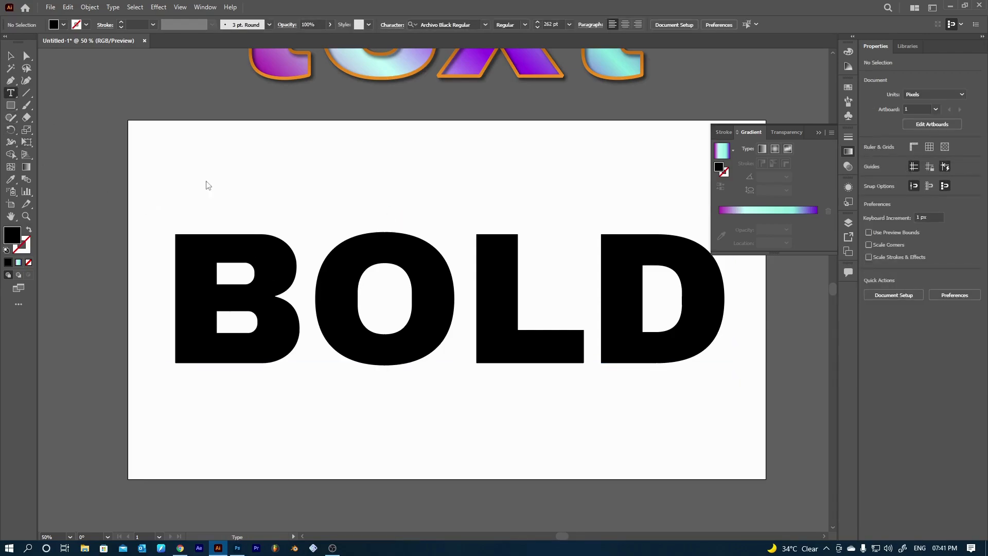
pyautogui.click(231, 177)
pyautogui.write('FGFUYASO')
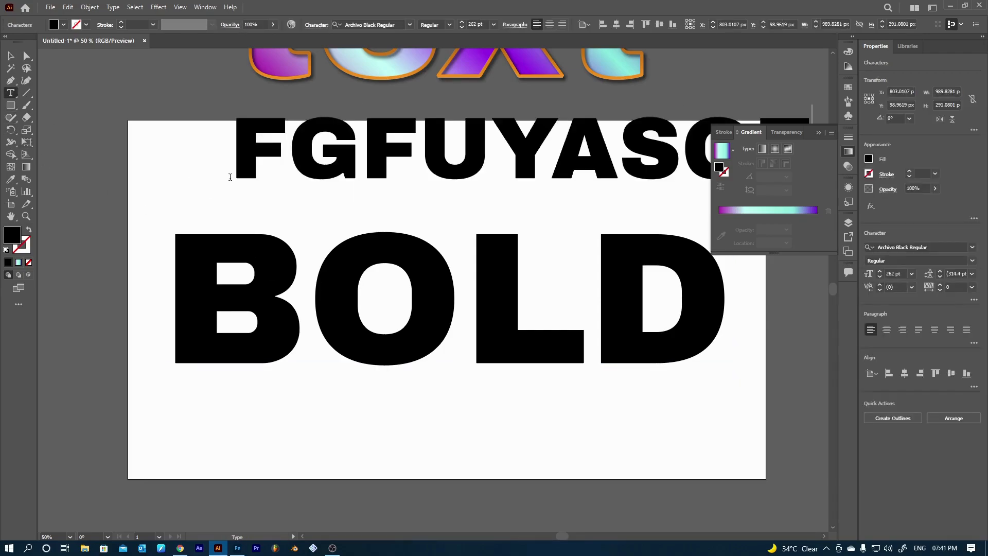
pyautogui.hotkey('ctrl', 'a')
pyautogui.press('BackSpace')
pyautogui.press('Escape')
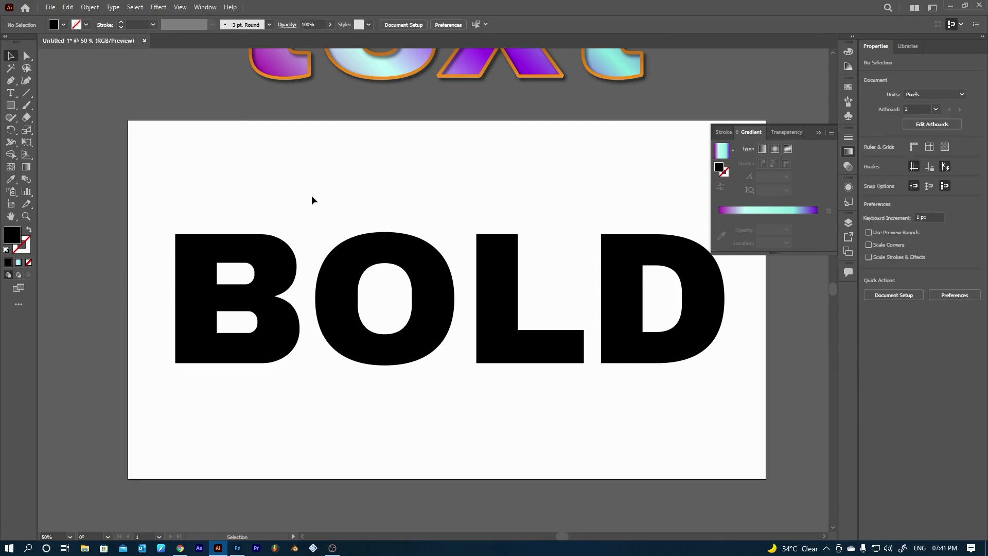
pyautogui.moveTo(291, 209); pyautogui.dragTo(288, 173)
pyautogui.click(186, 151)
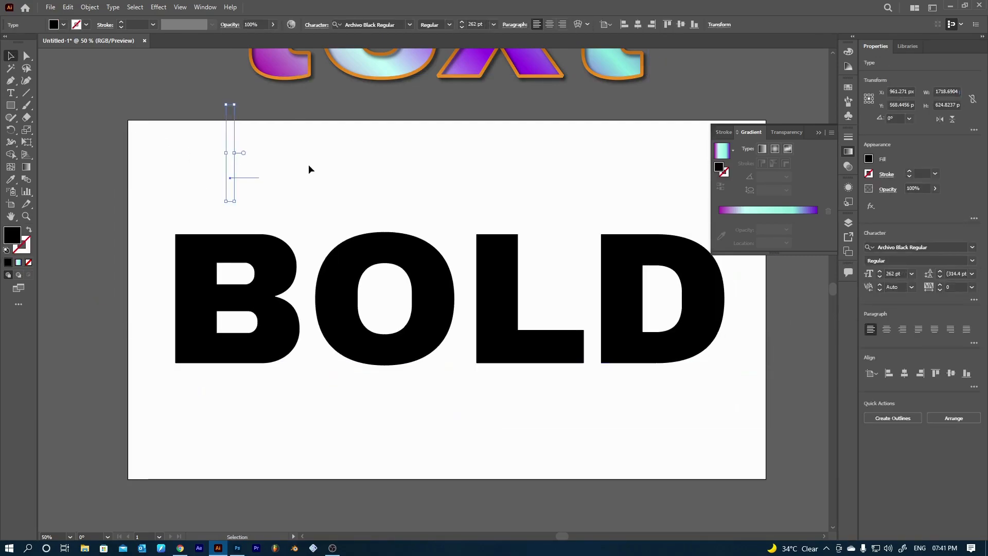
pyautogui.click(262, 176)
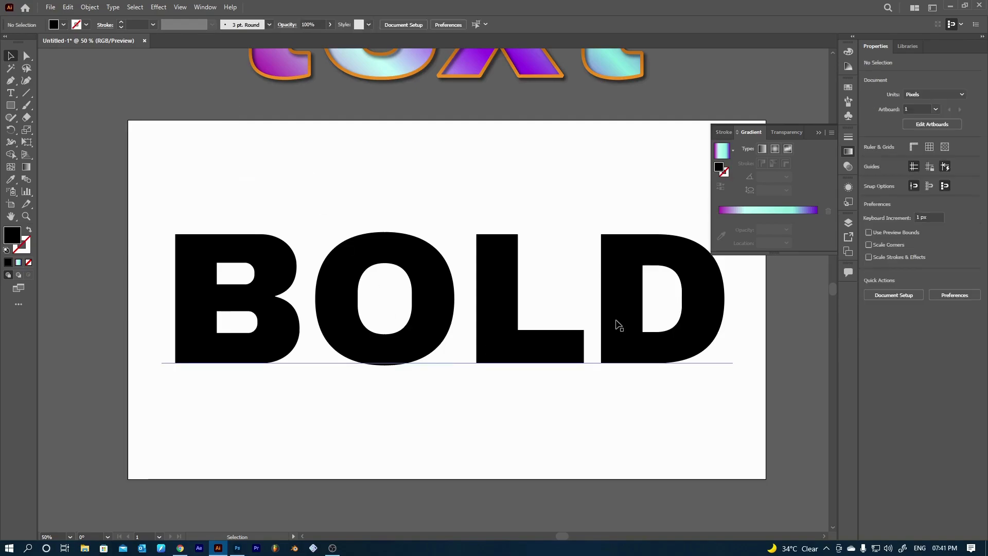
# Hide the gradient settings, show the BOLD text's appearance attributes and make their list taller
pyautogui.click(817, 132)
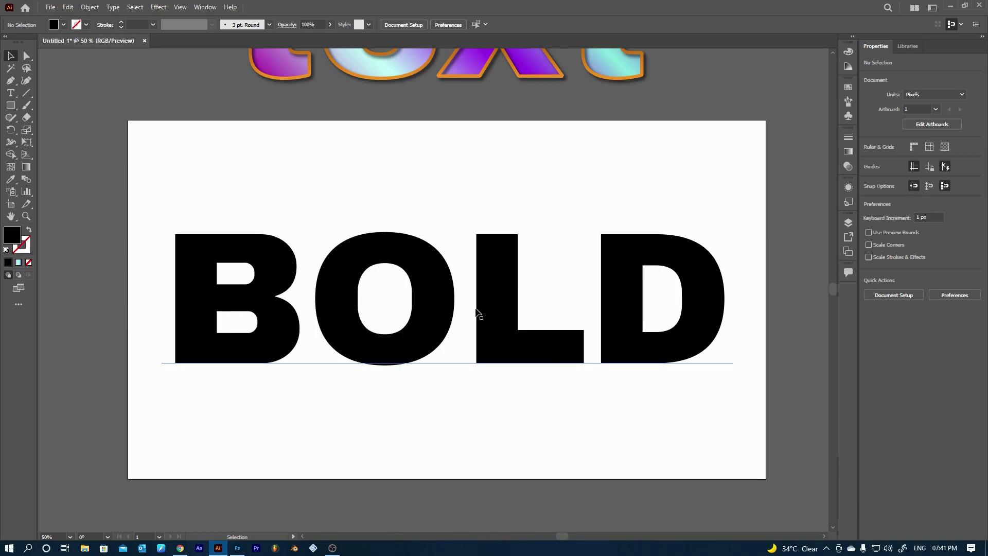
pyautogui.click(343, 311)
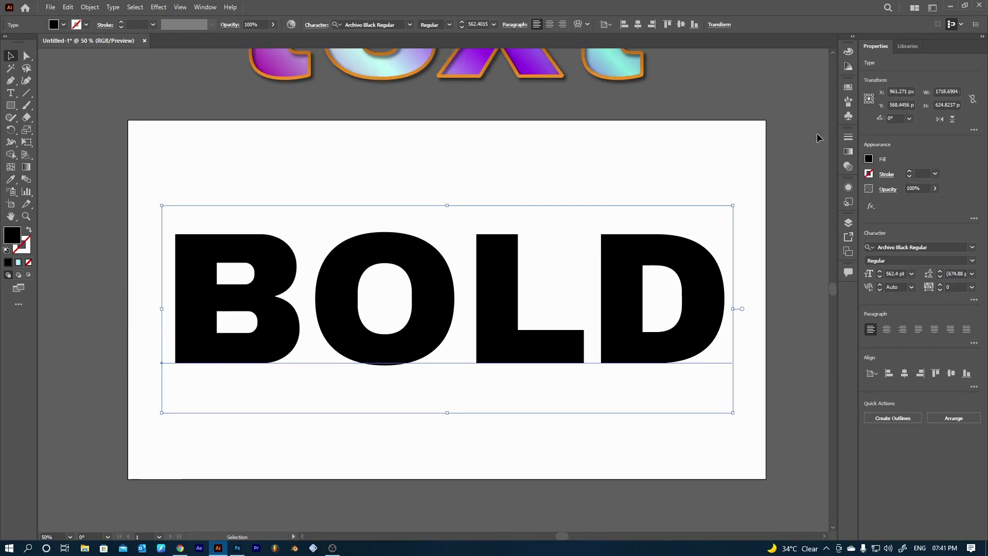
pyautogui.click(848, 188)
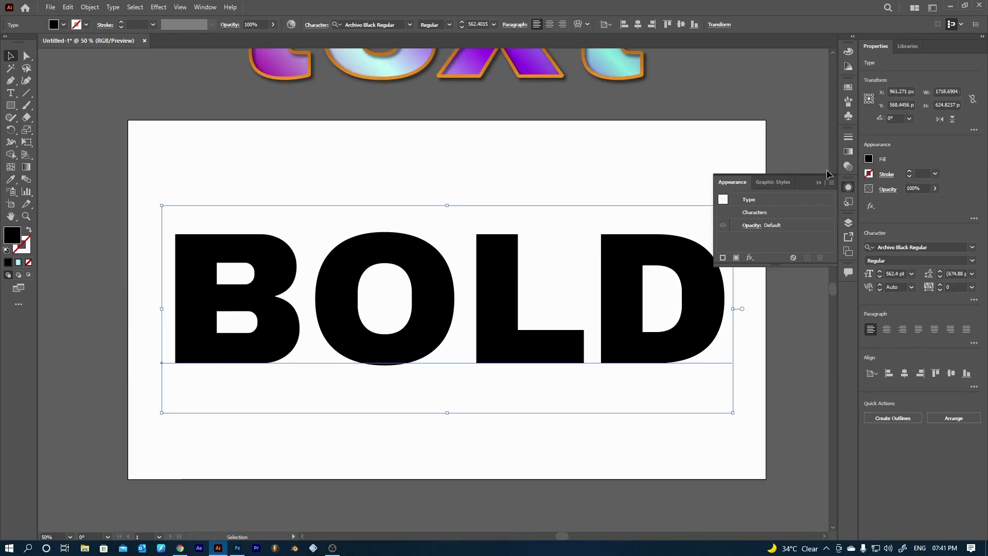
pyautogui.click(199, 8)
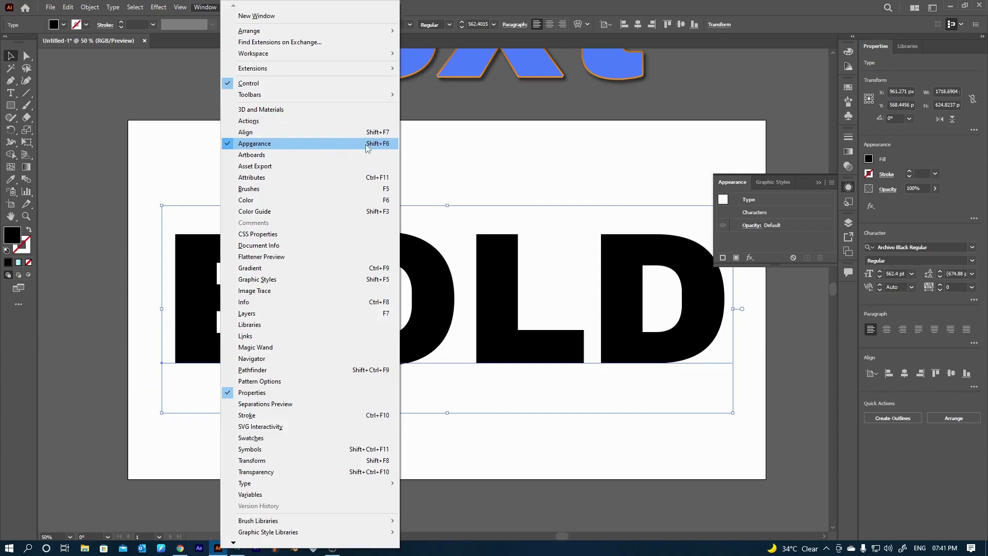
pyautogui.click(485, 154)
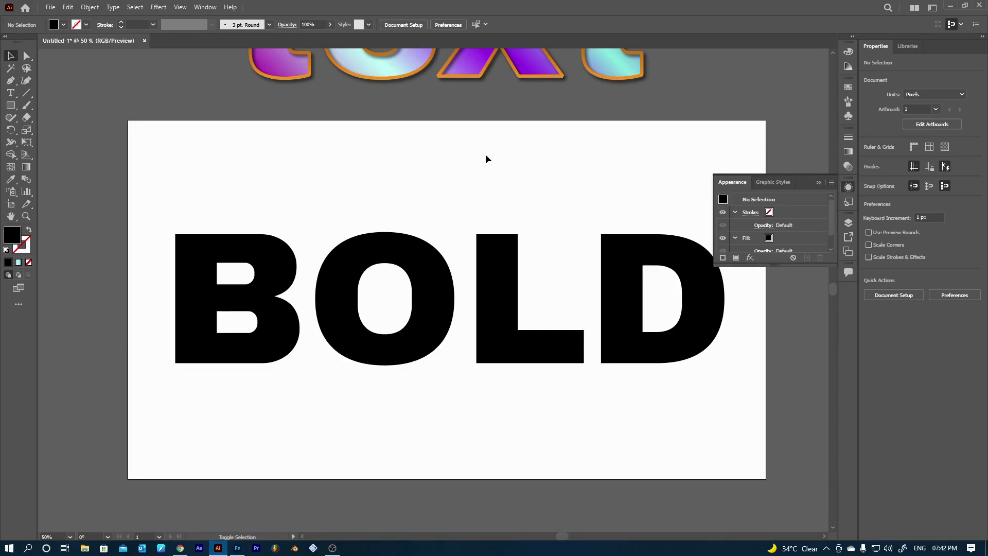
pyautogui.moveTo(779, 263); pyautogui.dragTo(768, 387)
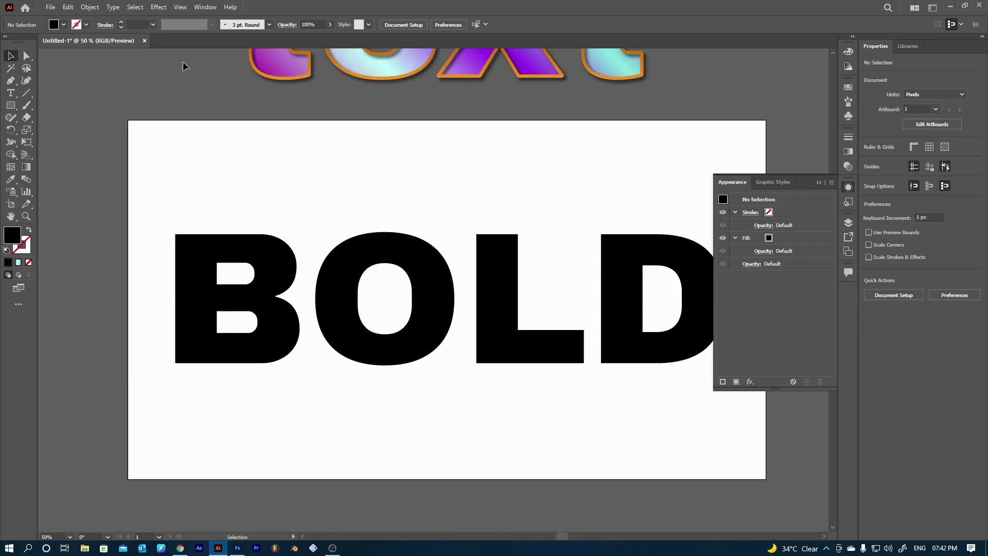
pyautogui.click(496, 322)
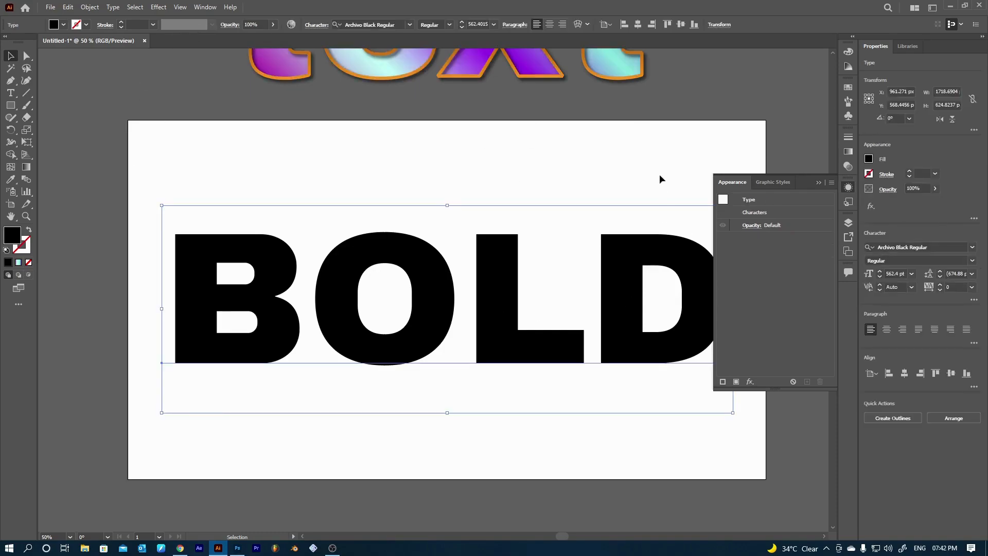
# Try a red stroke on the BOLD text, varying its weight and bringing it to 2 pt
pyautogui.click(576, 138)
pyautogui.click(566, 296)
pyautogui.click(63, 26)
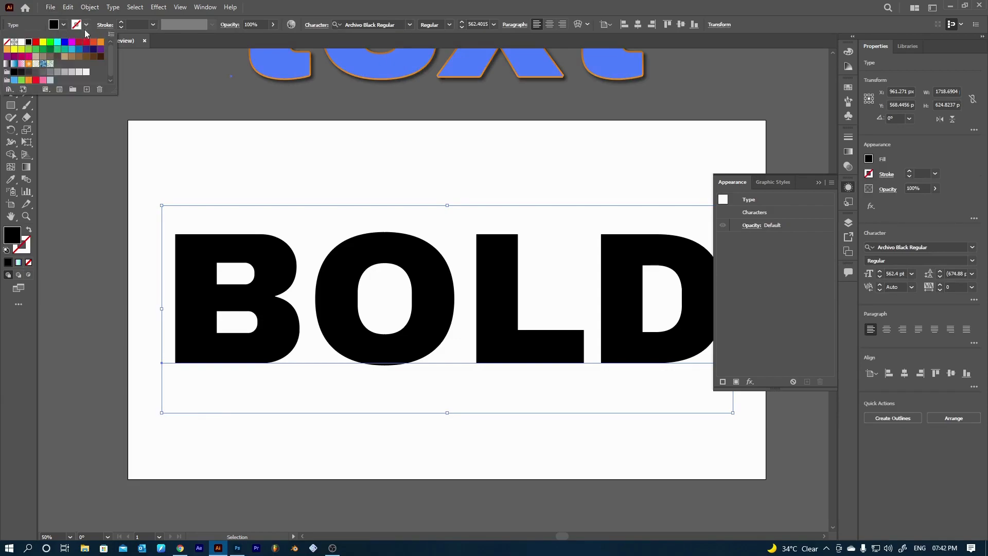
pyautogui.click(86, 24)
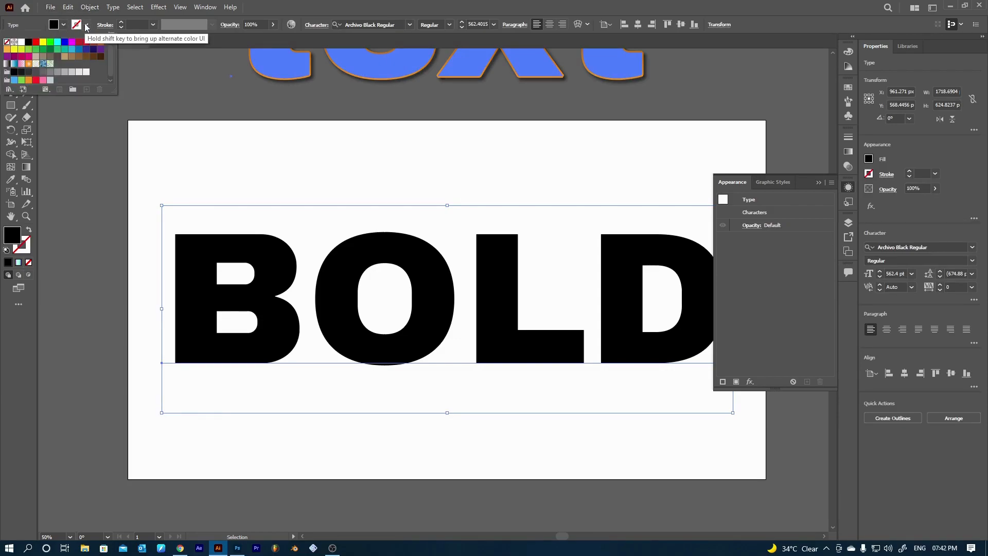
pyautogui.click(79, 41)
pyautogui.click(130, 25)
pyautogui.scroll(14, 130, 25)
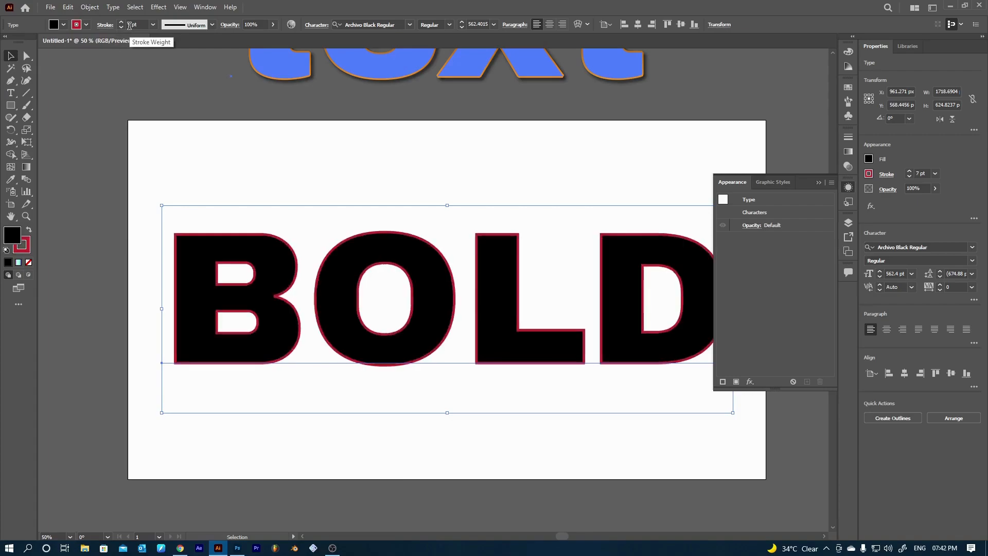
pyautogui.scroll(-13, 130, 25)
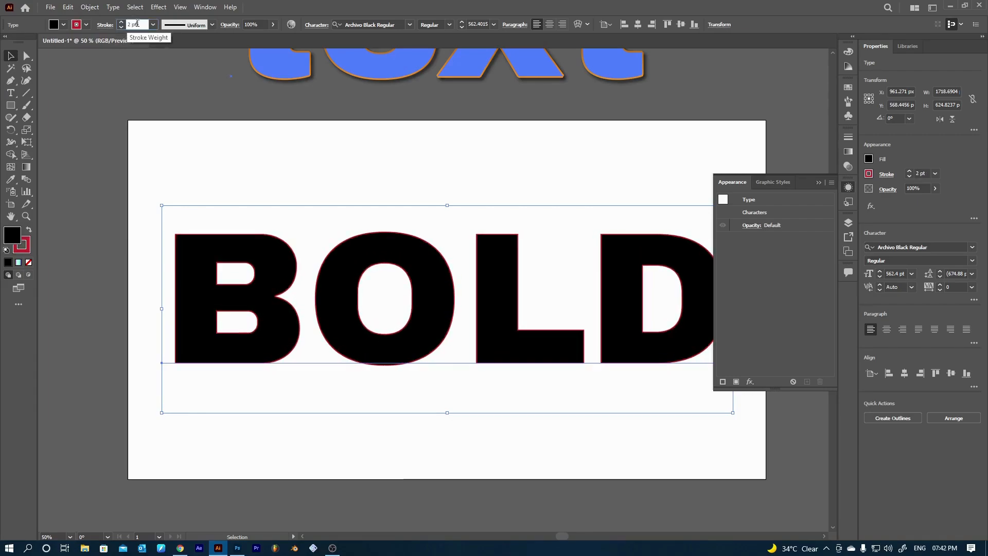
# Set the BOLD text's stroke back to none and deselect the text
pyautogui.click(86, 24)
pyautogui.click(7, 41)
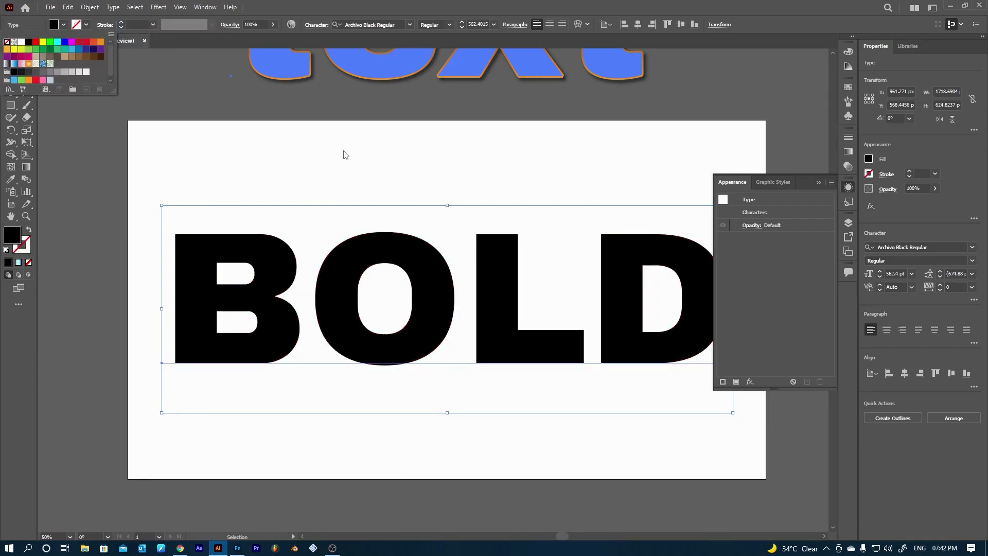
pyautogui.click(350, 159)
pyautogui.click(361, 165)
# Examine the Type, Characters and Opacity entries in the BOLD text's appearance attributes
pyautogui.click(522, 357)
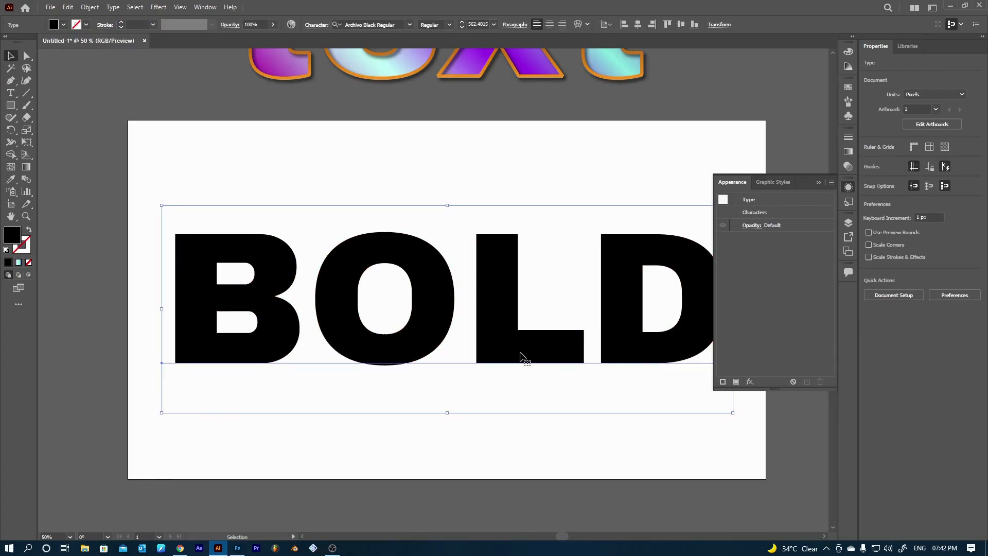
pyautogui.click(748, 202)
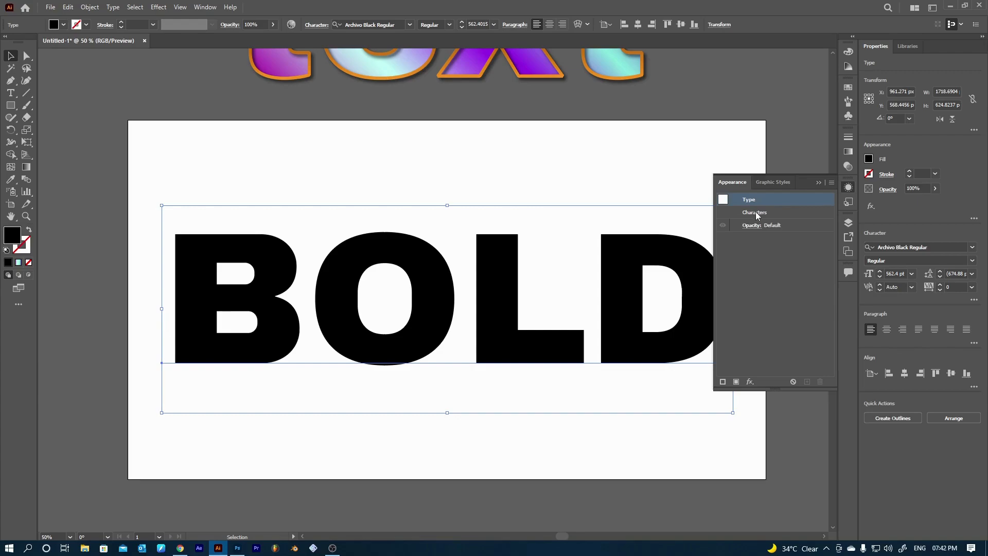
pyautogui.click(763, 234)
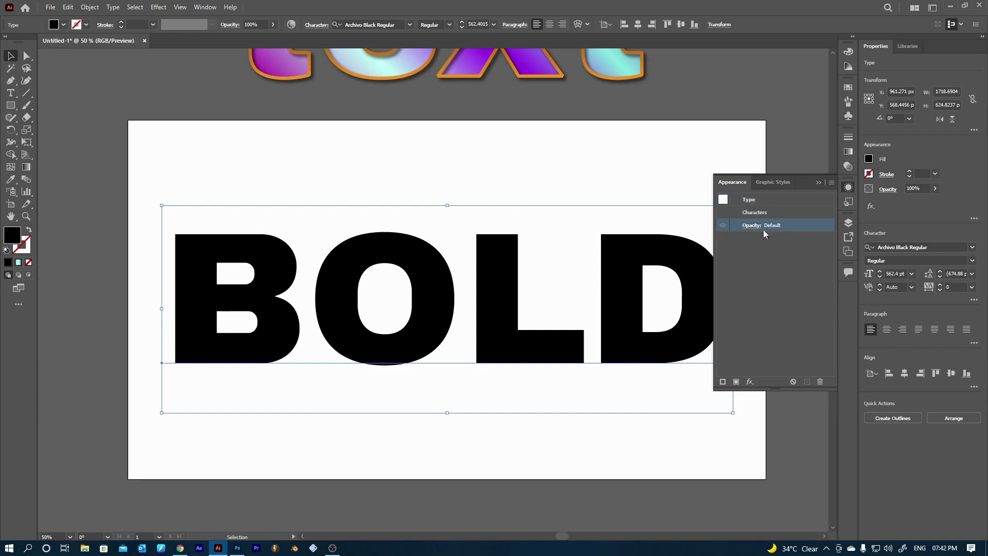
pyautogui.click(756, 251)
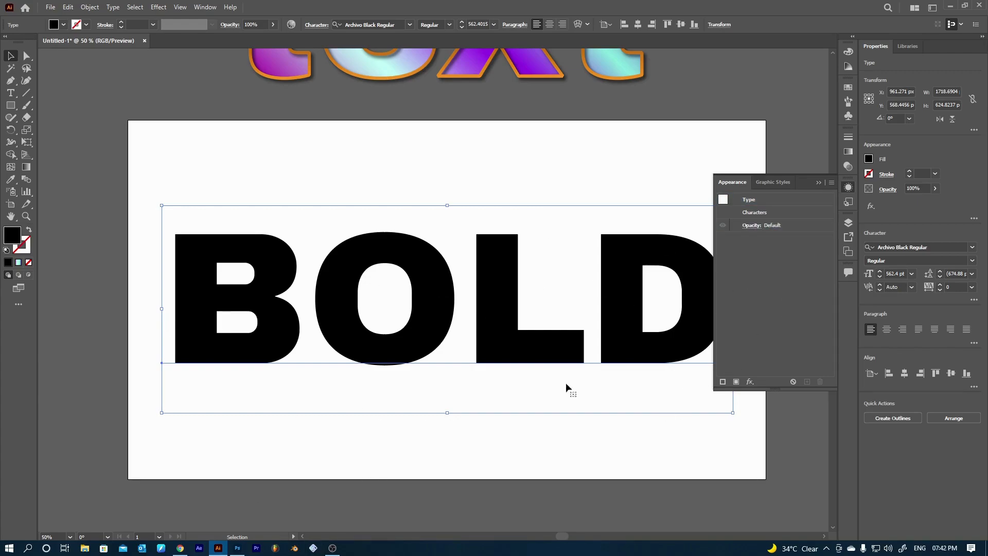
pyautogui.click(752, 203)
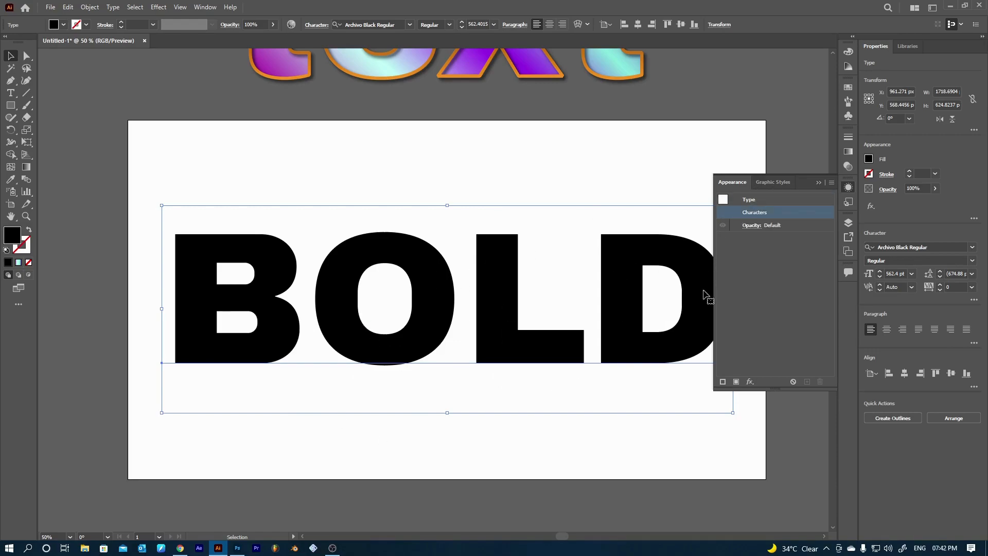
# Reselect the BOLD text and add a new fill to its appearance attributes
pyautogui.click(749, 235)
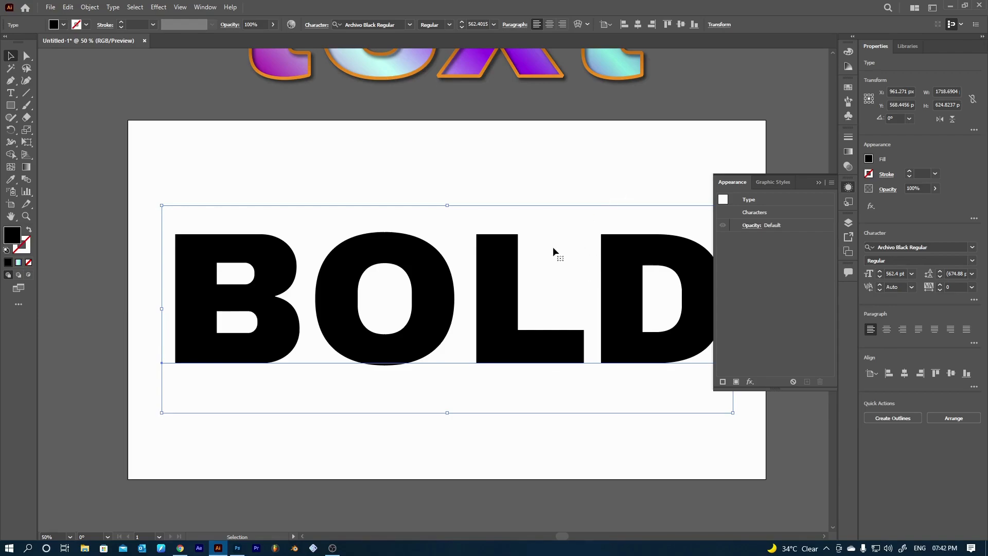
pyautogui.click(511, 186)
pyautogui.click(486, 303)
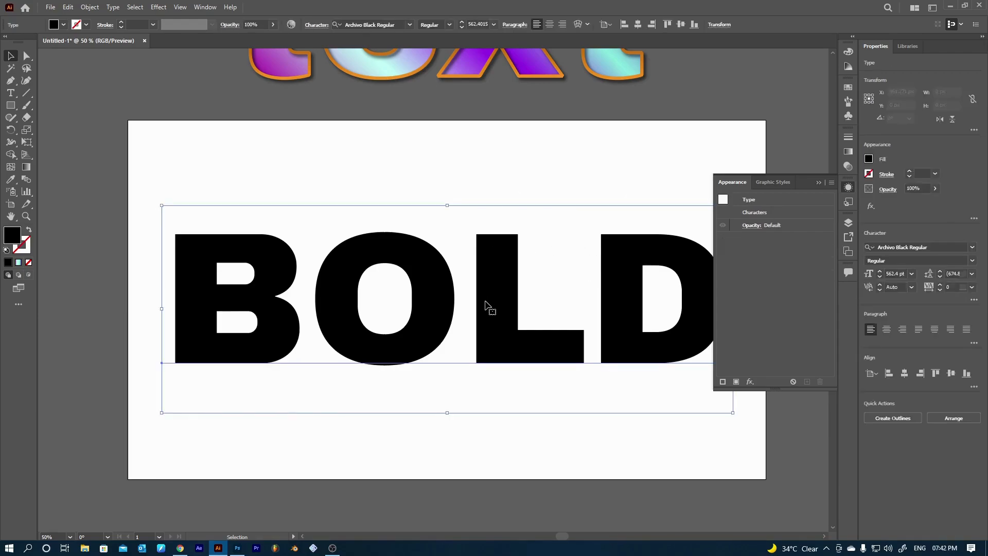
pyautogui.click(736, 382)
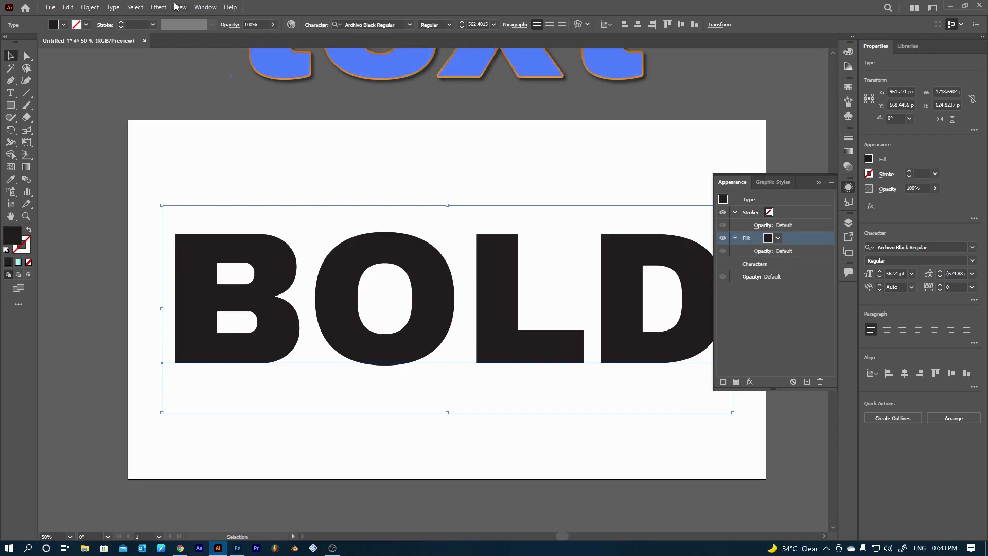
# Give the BOLD text's new fill a linear gradient using the Sky preset
pyautogui.click(204, 8)
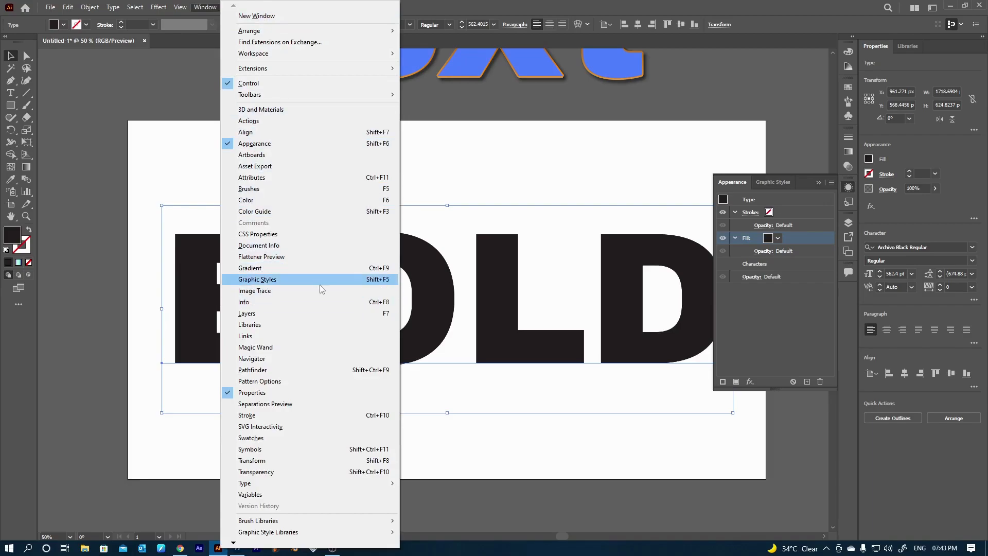
pyautogui.click(314, 268)
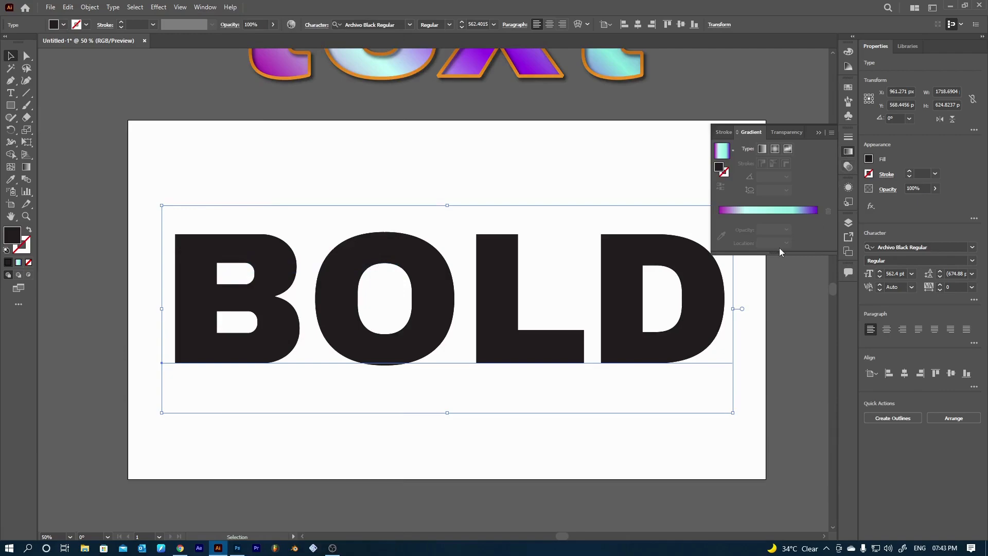
pyautogui.click(769, 211)
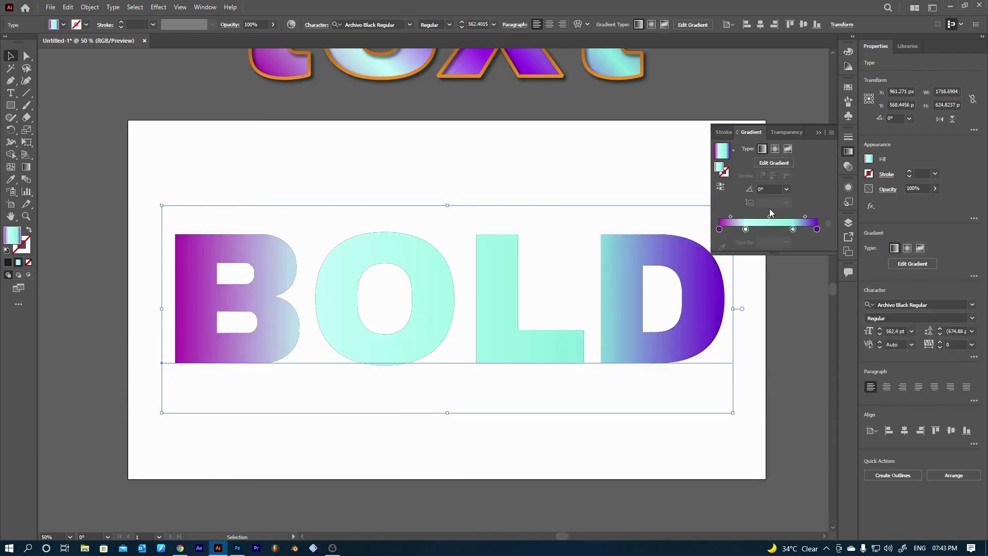
pyautogui.click(733, 152)
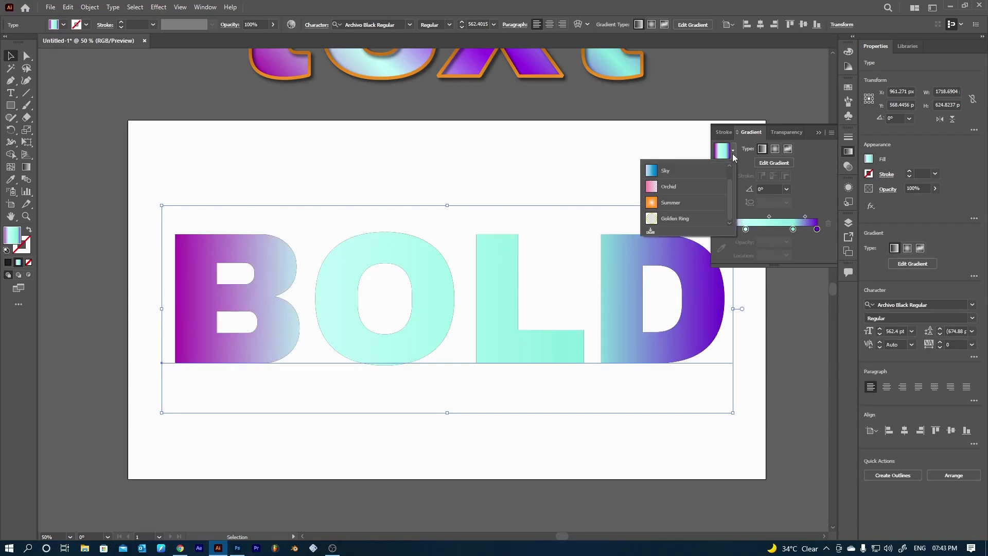
pyautogui.click(661, 170)
# Remove the intermediate colour stops from the fill gradient, keeping only its two end stops
pyautogui.click(773, 229)
pyautogui.moveTo(778, 260); pyautogui.dragTo(778, 283)
pyautogui.moveTo(804, 229); pyautogui.dragTo(822, 307)
pyautogui.click(774, 229)
pyautogui.moveTo(775, 230); pyautogui.dragTo(828, 230)
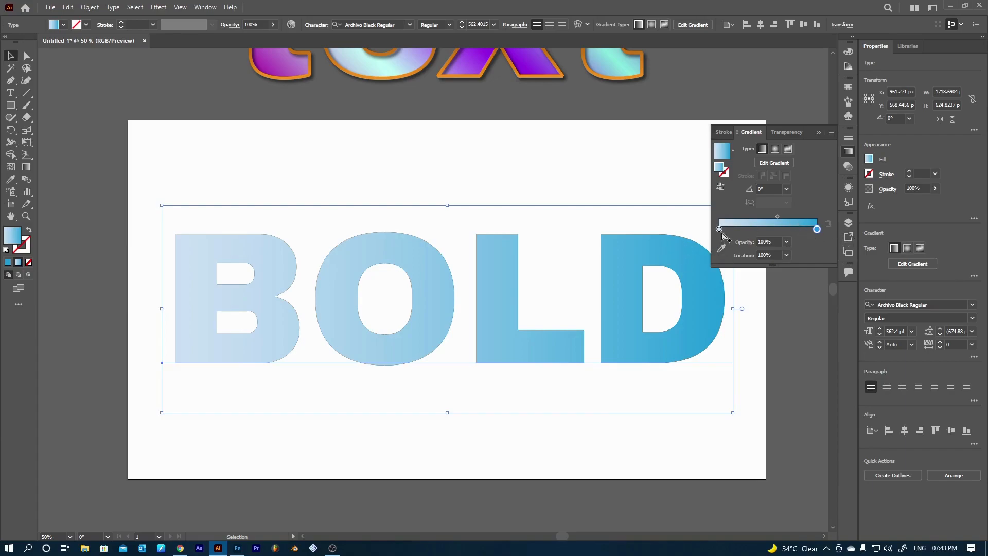
# Recolour the fill gradient's starting stop to purple A26AFF
pyautogui.click(718, 230)
pyautogui.doubleClick(718, 230)
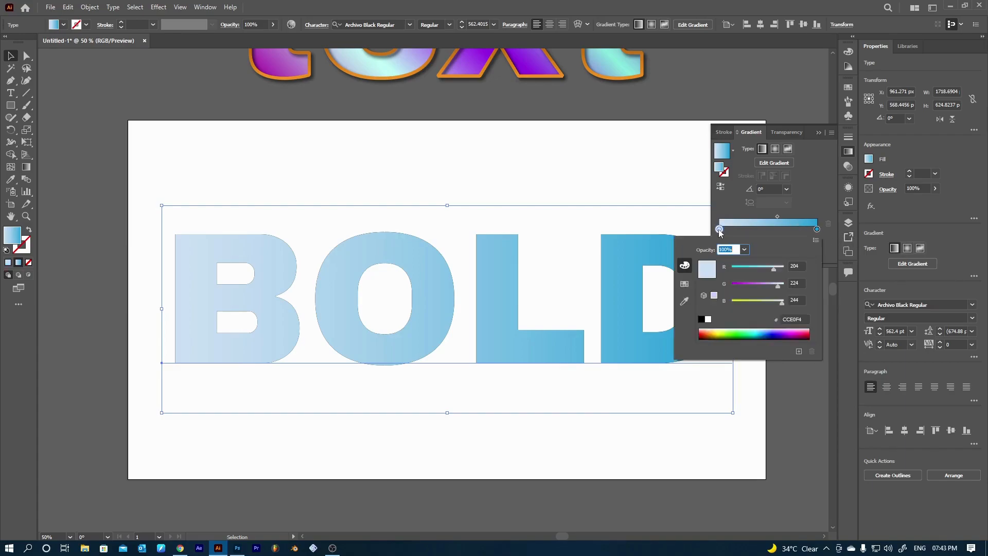
pyautogui.click(781, 329)
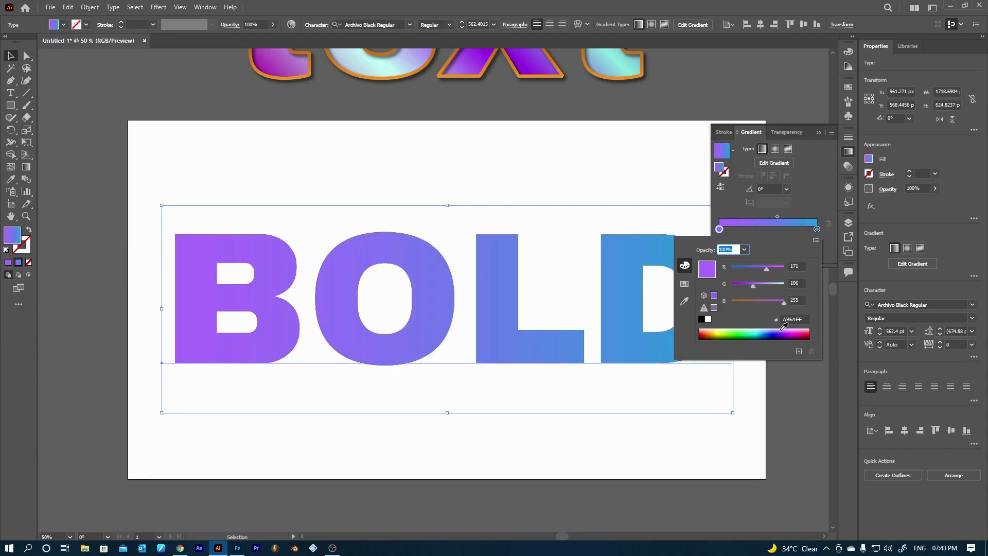
pyautogui.click(780, 330)
# Recolour the fill gradient's end stop to bright blue 15BAFF
pyautogui.click(817, 229)
pyautogui.doubleClick(817, 230)
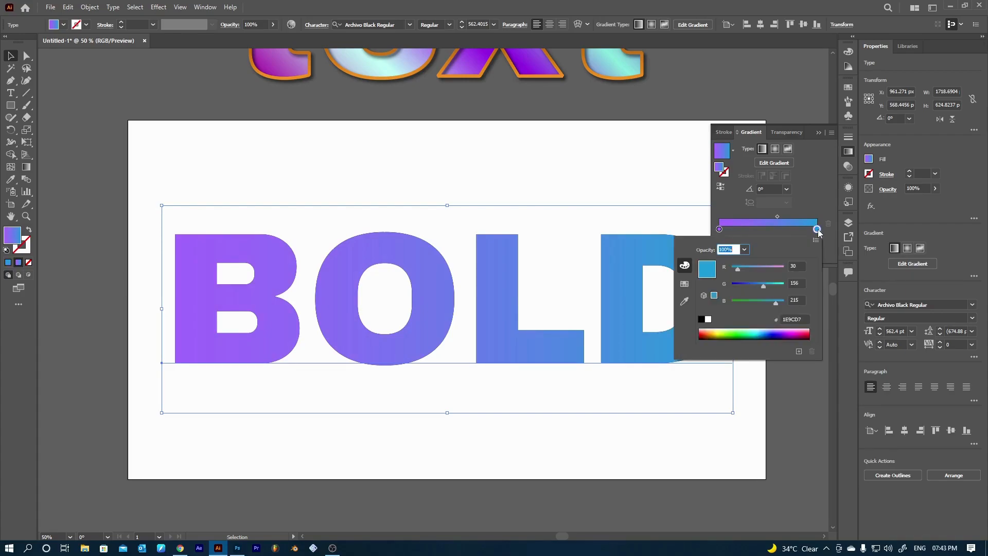
pyautogui.click(759, 329)
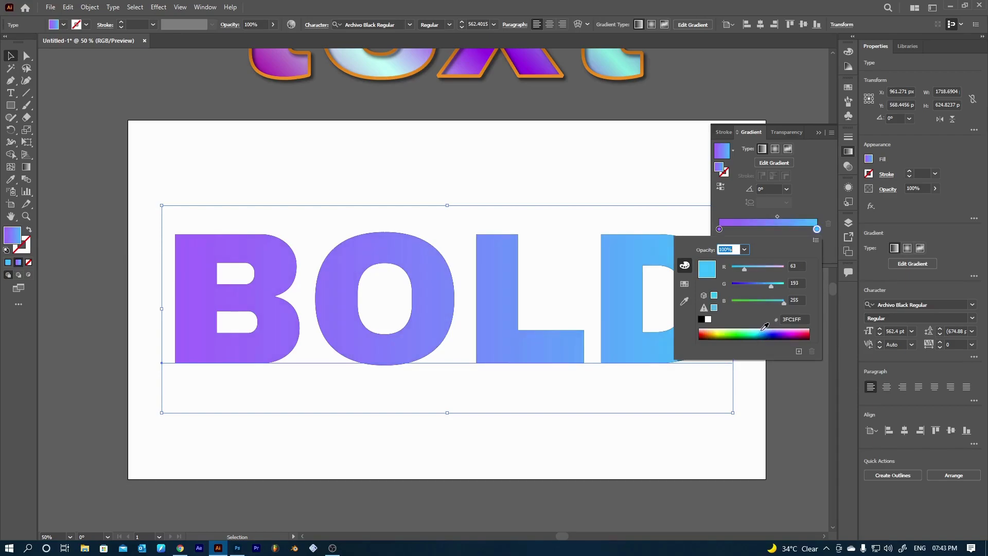
pyautogui.click(761, 329)
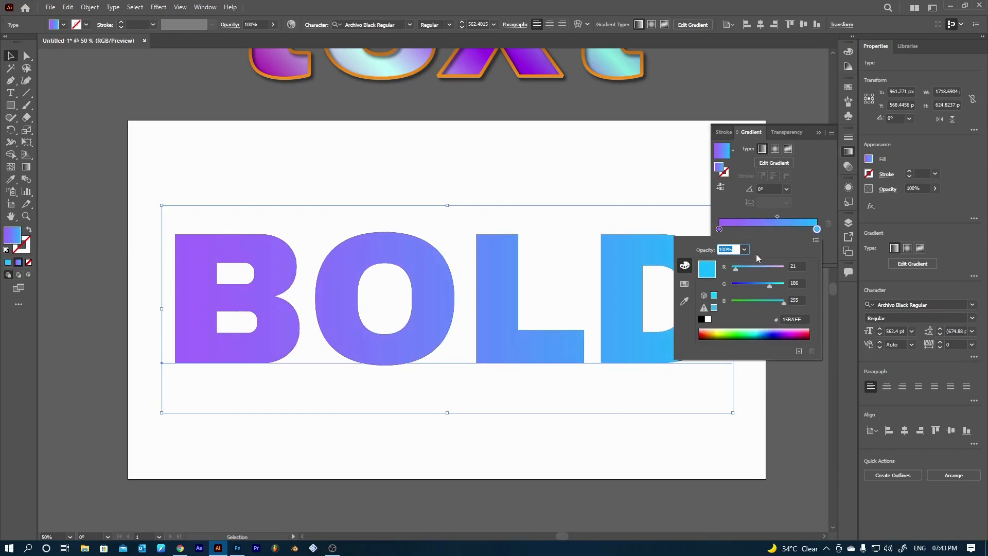
# Add three intermediate colour stops to the fill gradient, spaced roughly evenly between its ends
pyautogui.click(761, 232)
pyautogui.moveTo(764, 231)
pyautogui.mouseDown()
pyautogui.moveTo(778, 232)
pyautogui.moveTo(750, 231)
pyautogui.mouseUp()
pyautogui.click(793, 231)
pyautogui.click(773, 231)
pyautogui.moveTo(744, 231)
pyautogui.mouseDown()
pyautogui.moveTo(745, 253)
pyautogui.moveTo(750, 230)
pyautogui.mouseUp()
# Recolour the fill gradient's second stop to light blue 71E2FF and its fourth stop, at about 78.6%, to magenta CE3FFF
pyautogui.doubleClick(749, 230)
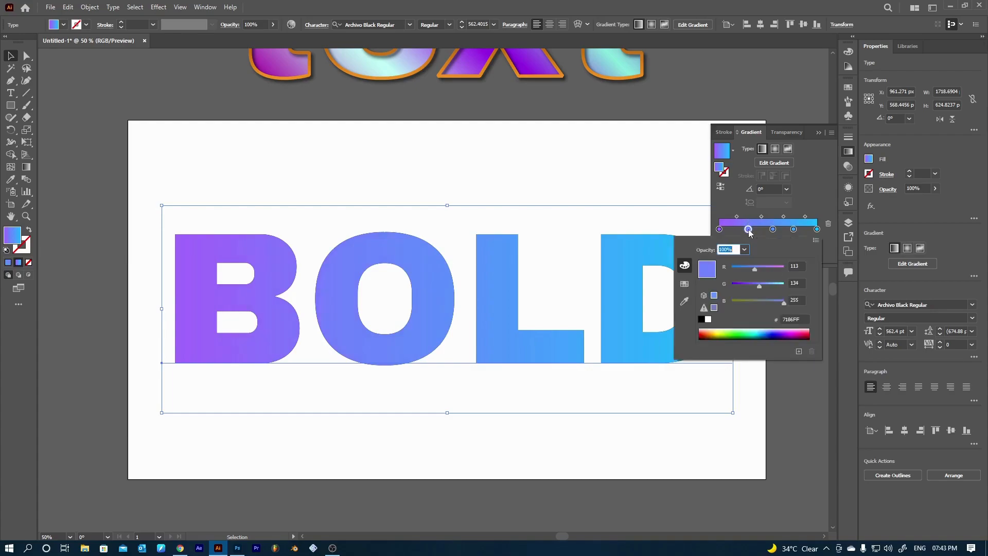
pyautogui.moveTo(759, 285); pyautogui.dragTo(777, 284)
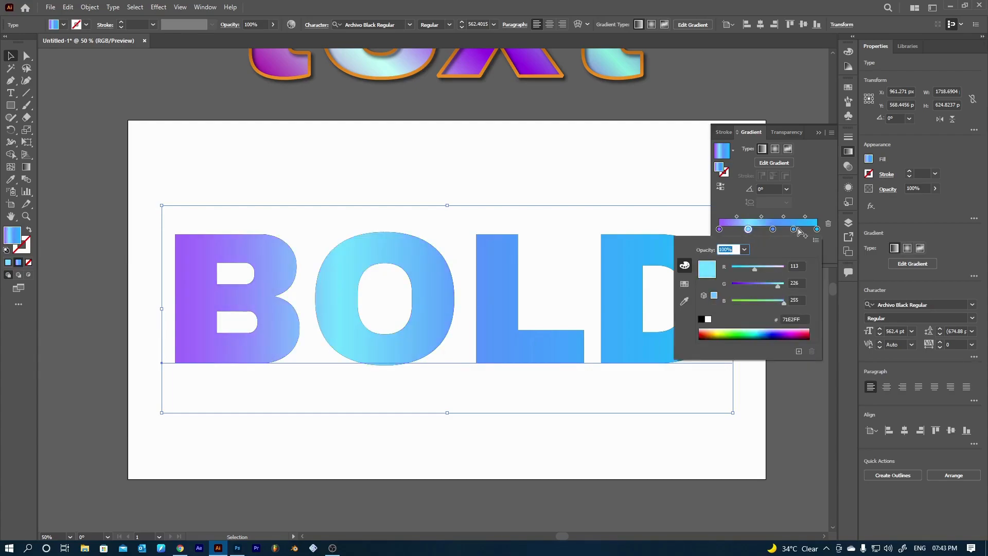
pyautogui.moveTo(794, 231); pyautogui.dragTo(796, 232)
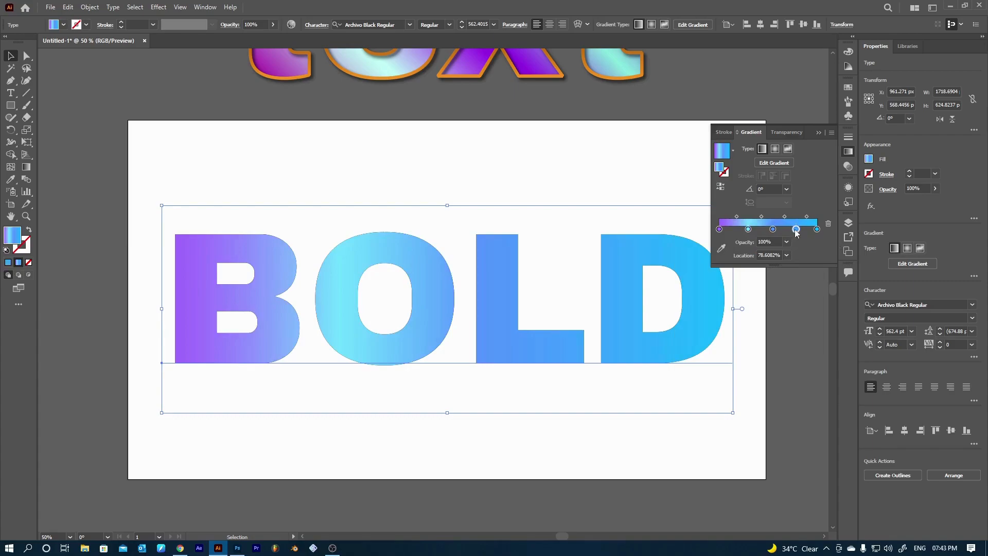
pyautogui.doubleClick(795, 231)
pyautogui.click(786, 329)
pyautogui.click(786, 333)
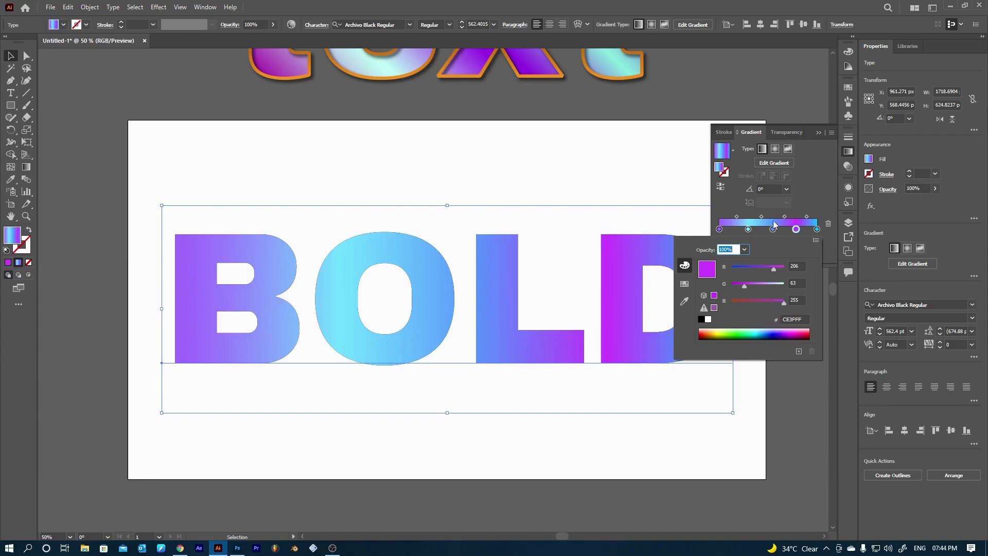
# Set the fill gradient's angle to 45°
pyautogui.click(770, 194)
pyautogui.click(759, 190)
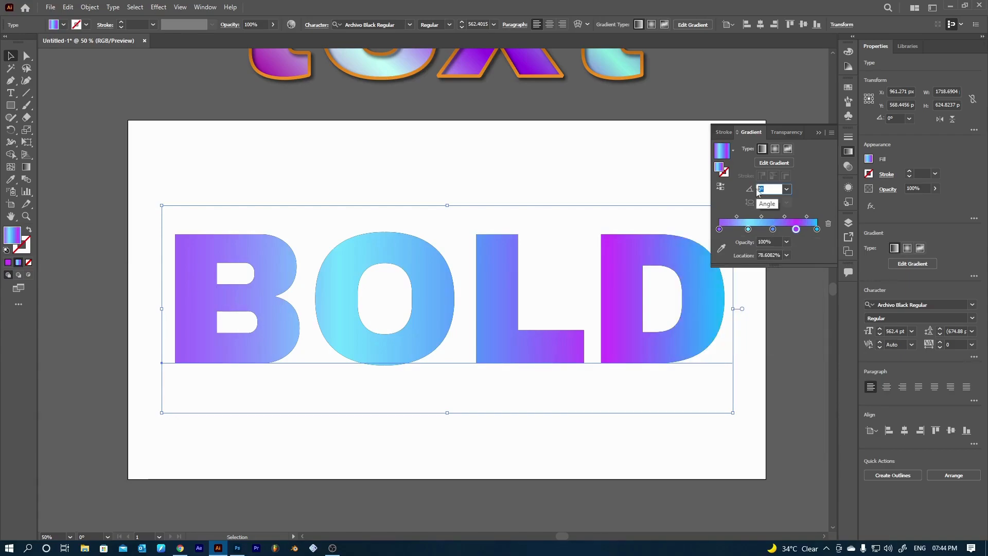
pyautogui.write('45')
pyautogui.press('Return')
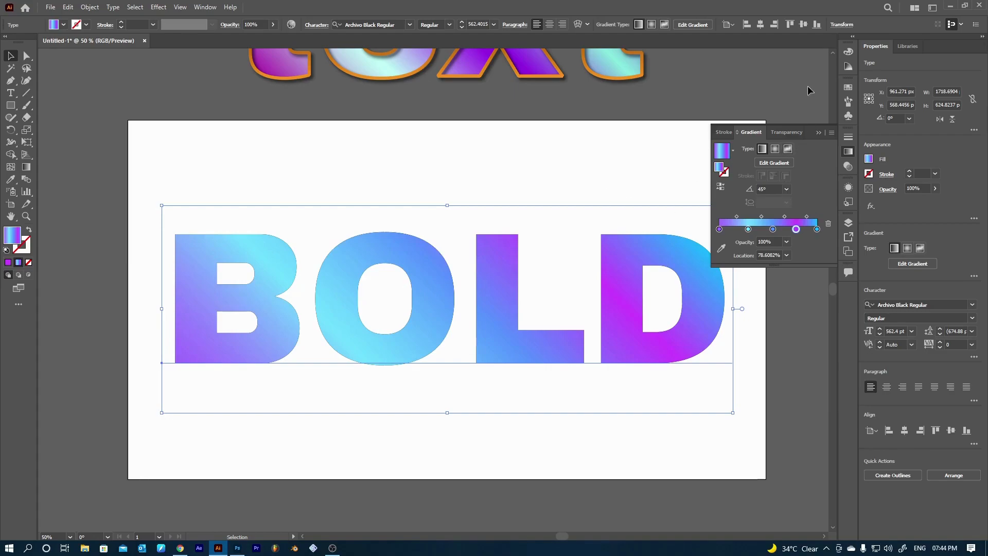
# Add a new stroke to the BOLD text's appearance attributes and apply the current linear gradient to it
pyautogui.click(848, 187)
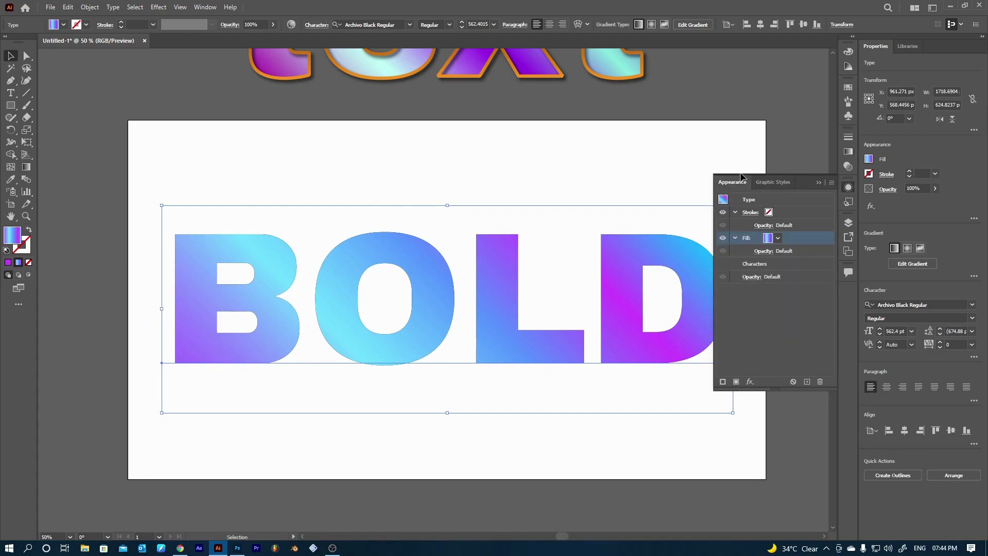
pyautogui.click(780, 329)
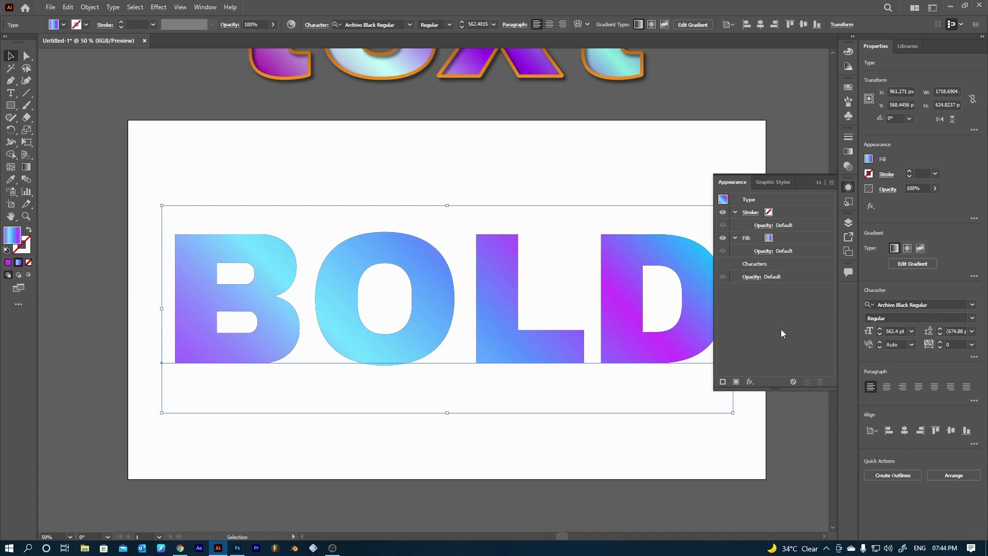
pyautogui.click(725, 386)
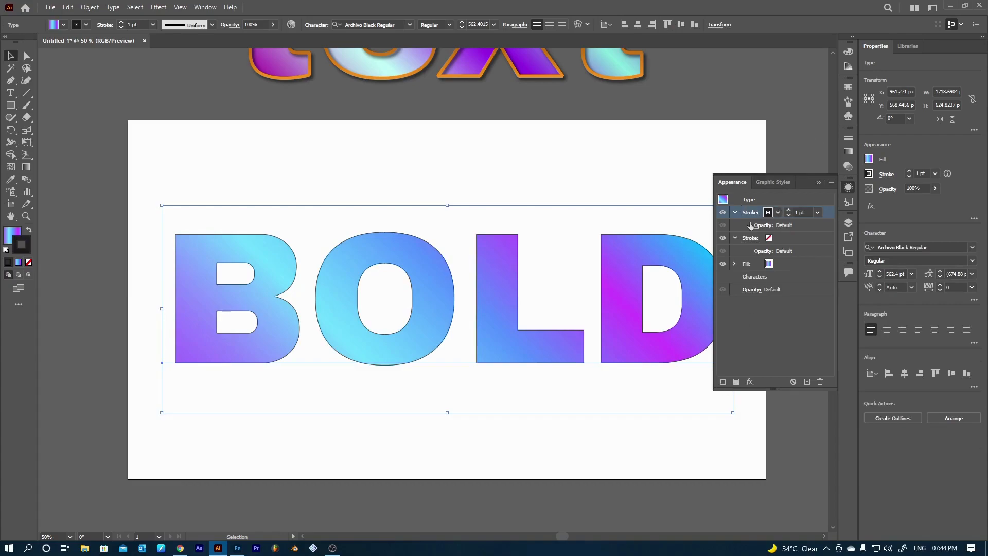
pyautogui.click(848, 151)
pyautogui.click(789, 210)
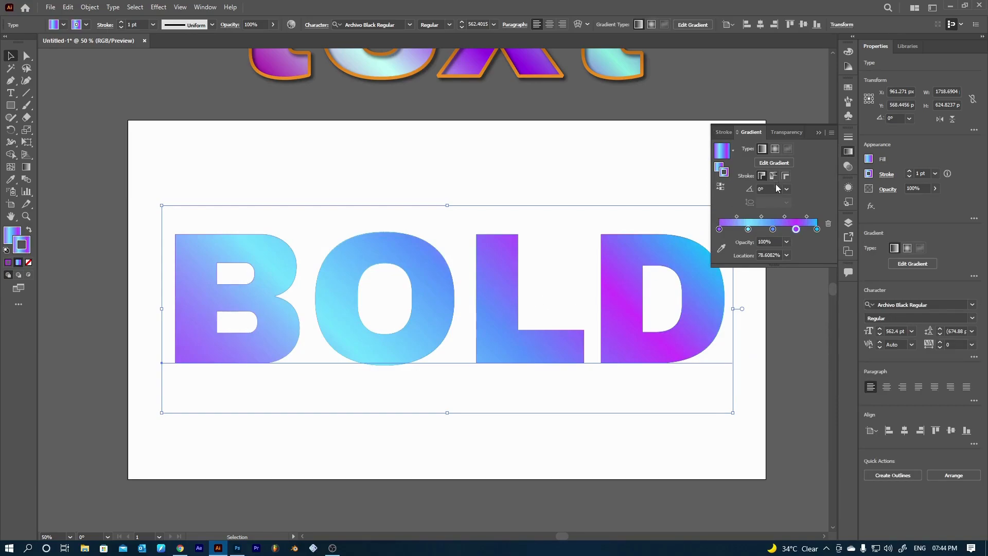
# Remove the three intermediate colour stops from the stroke gradient
pyautogui.moveTo(772, 229); pyautogui.dragTo(767, 275)
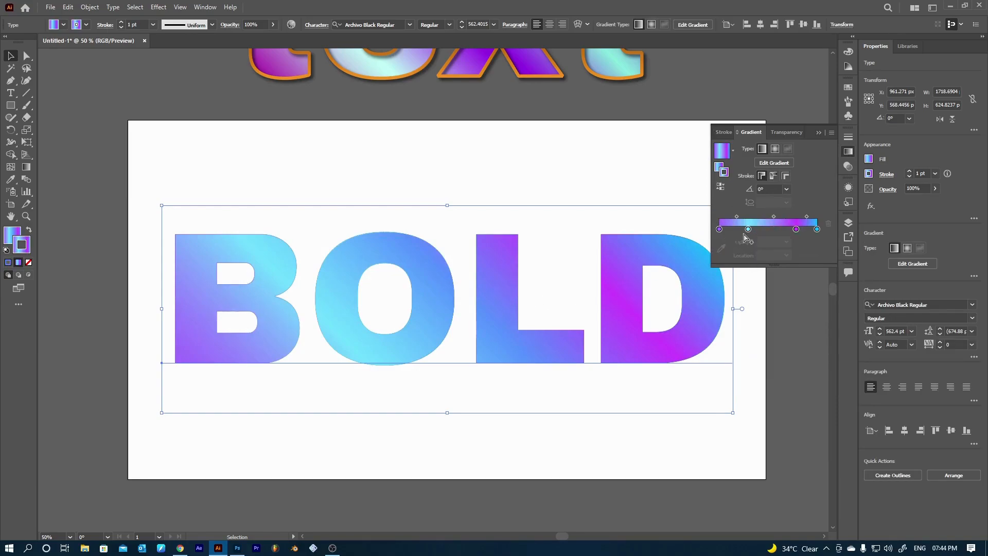
pyautogui.moveTo(748, 232); pyautogui.dragTo(751, 322)
pyautogui.moveTo(796, 230); pyautogui.dragTo(804, 325)
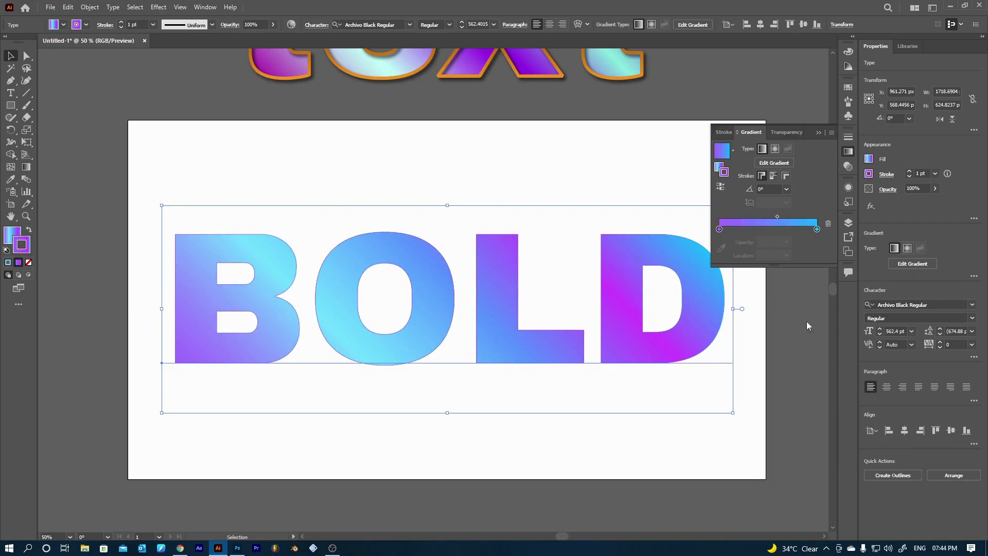
# Recolour the stroke gradient's end stop to yellow FFC42A and its starting stop to orange
pyautogui.doubleClick(816, 229)
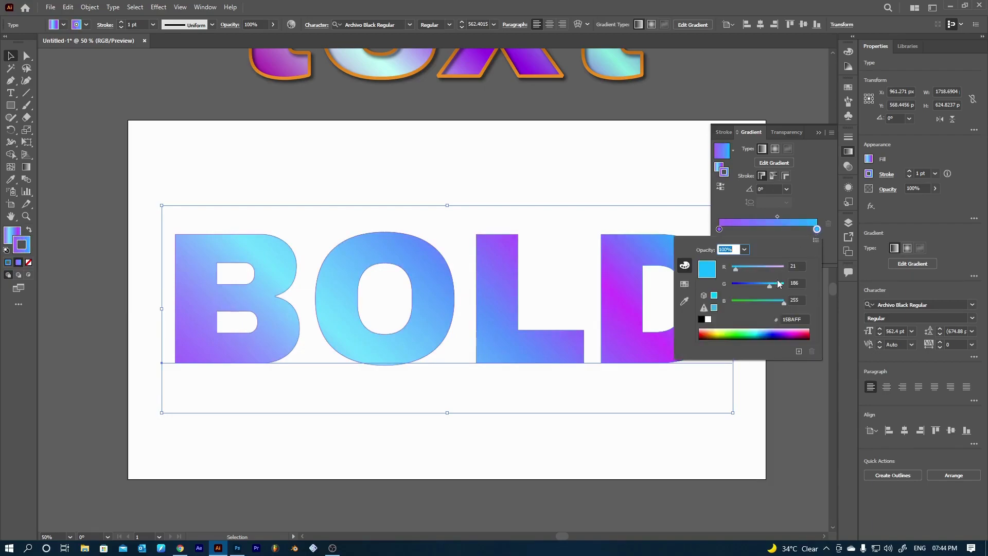
pyautogui.click(715, 333)
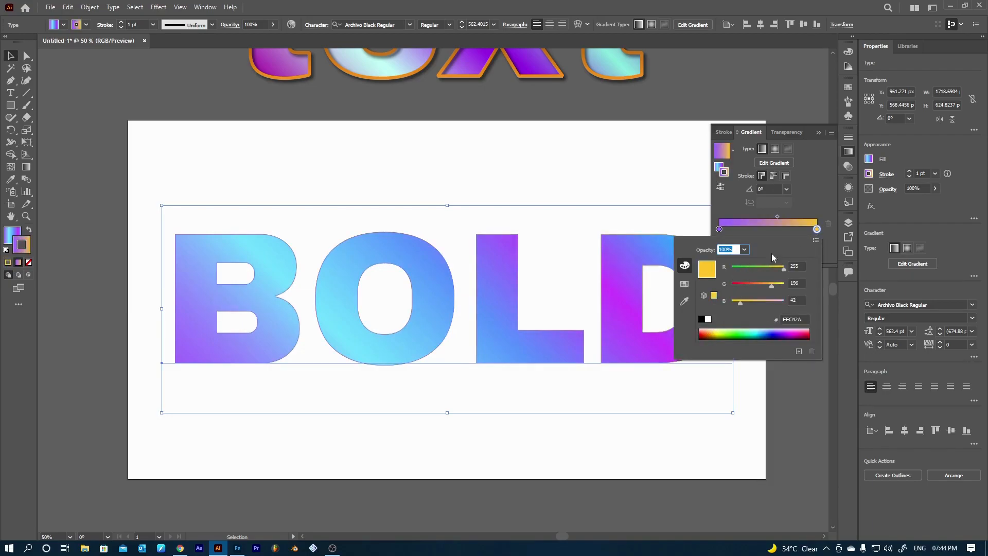
pyautogui.doubleClick(719, 230)
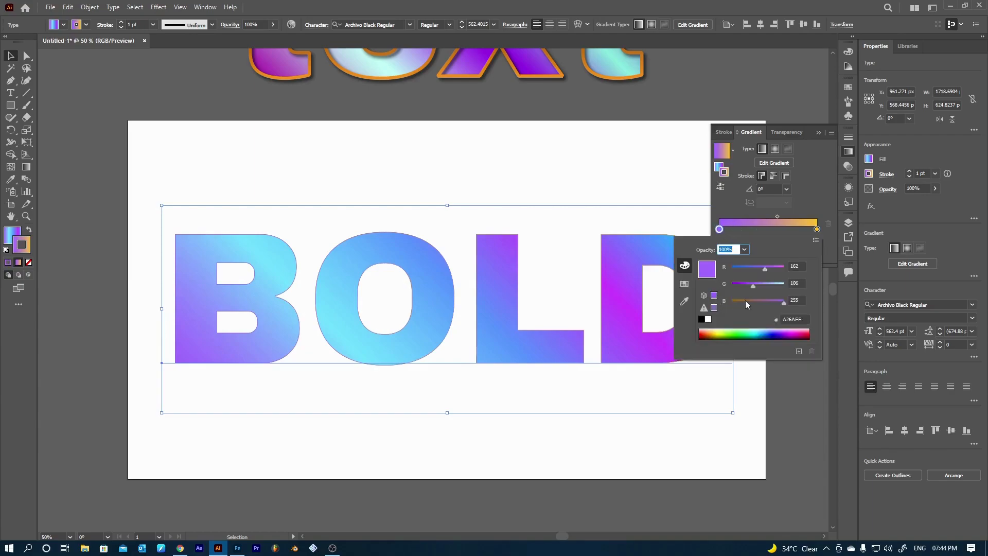
pyautogui.click(713, 330)
pyautogui.click(714, 334)
# Add three intermediate colour stops to the stroke gradient, at about 28%, the middle and 74%
pyautogui.moveTo(752, 228); pyautogui.dragTo(792, 230)
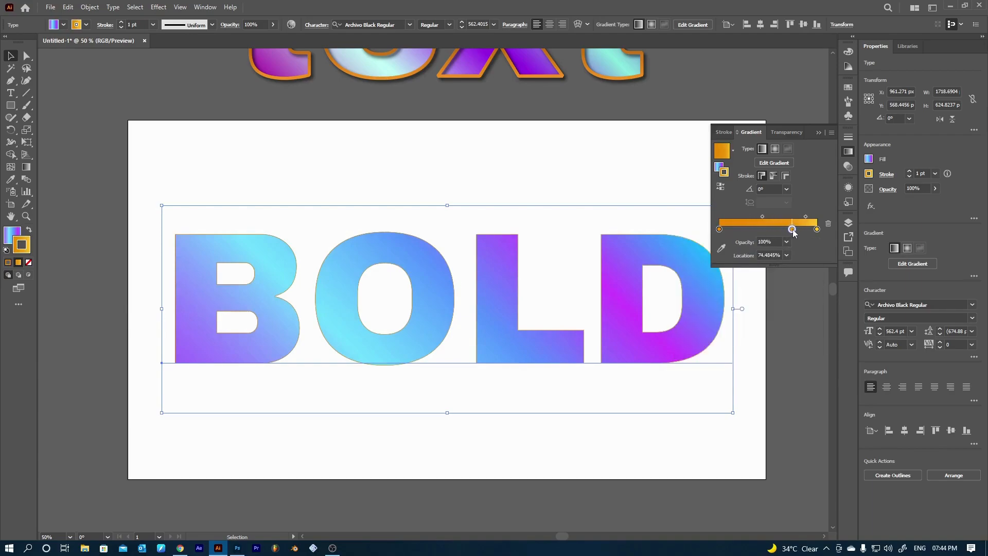
pyautogui.click(751, 229)
pyautogui.click(771, 229)
pyautogui.moveTo(753, 230); pyautogui.dragTo(747, 229)
# Recolour the stroke gradient's second stop to golden yellow and its fourth stop to EEAE0A
pyautogui.doubleClick(747, 229)
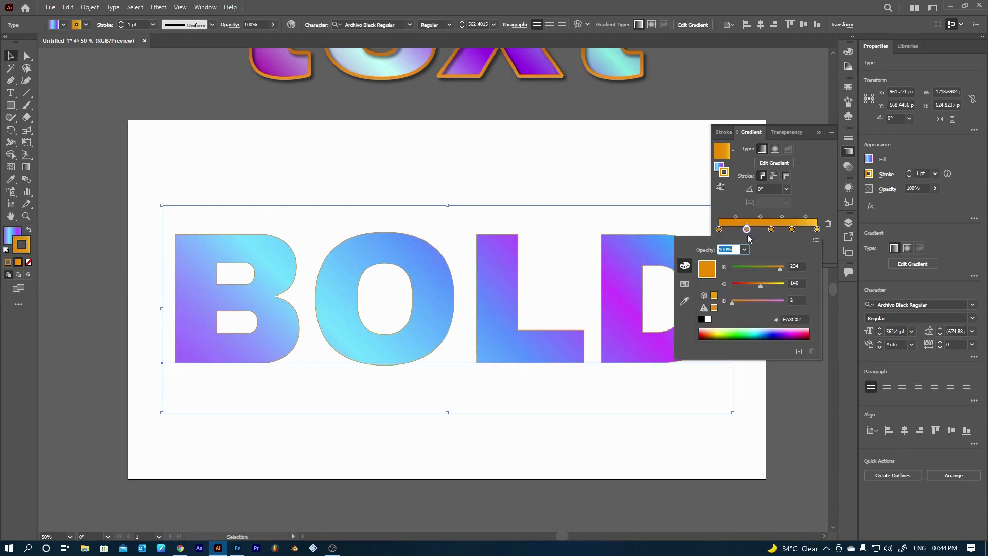
pyautogui.moveTo(763, 283); pyautogui.dragTo(770, 284)
pyautogui.click(792, 229)
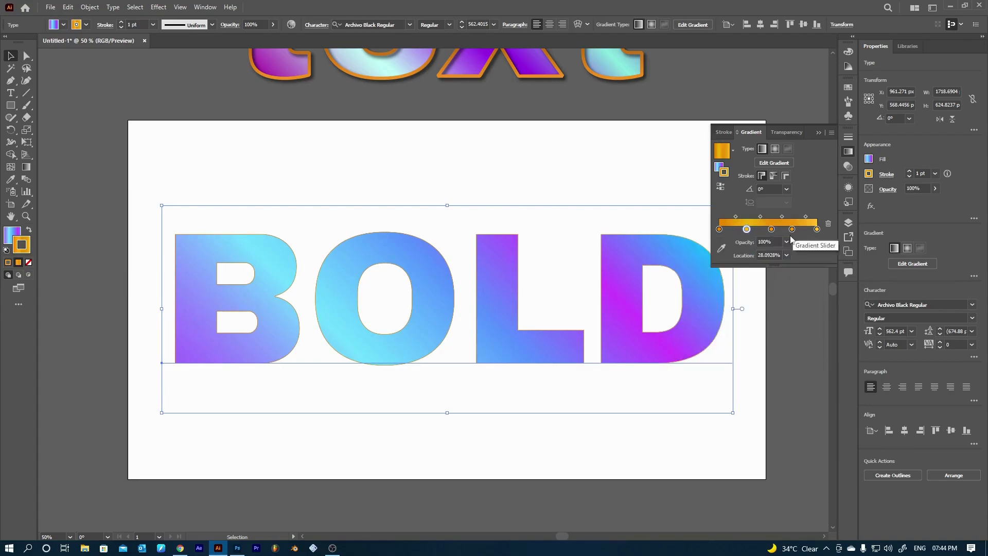
pyautogui.doubleClick(792, 229)
pyautogui.moveTo(766, 283); pyautogui.dragTo(766, 284)
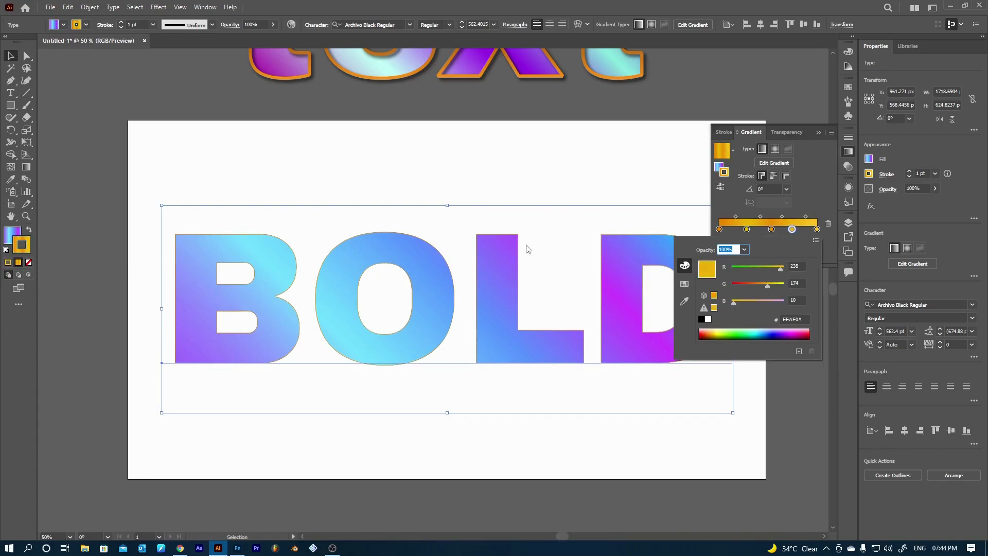
# Return to the BOLD text's appearance attributes and set the gradient stroke's weight to 5 pt
pyautogui.click(852, 191)
pyautogui.click(852, 190)
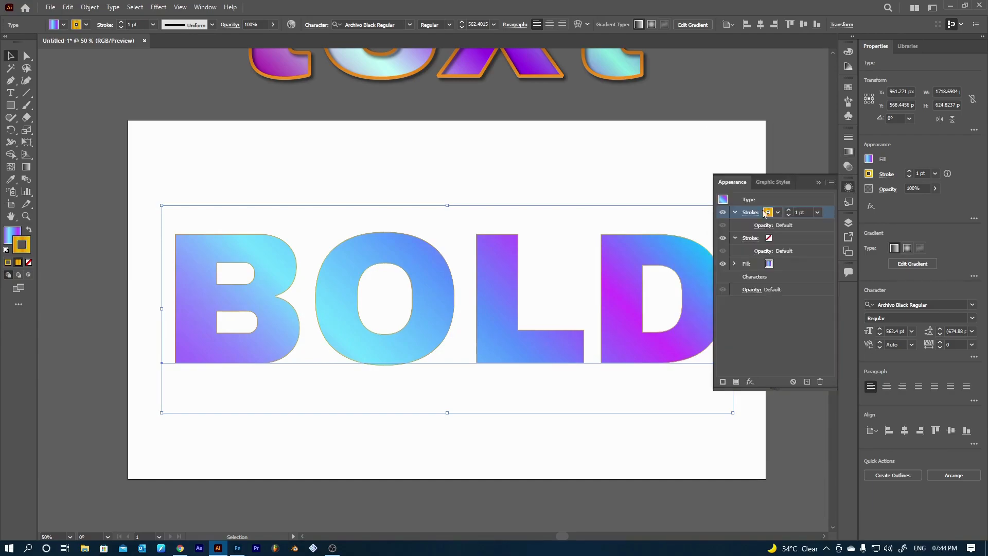
pyautogui.click(805, 212)
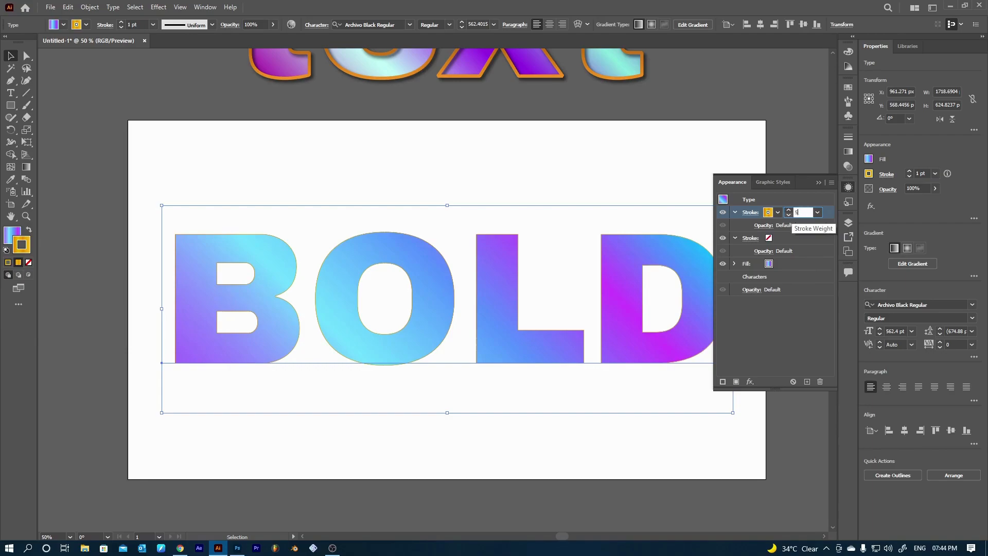
pyautogui.write('5')
pyautogui.press('Return')
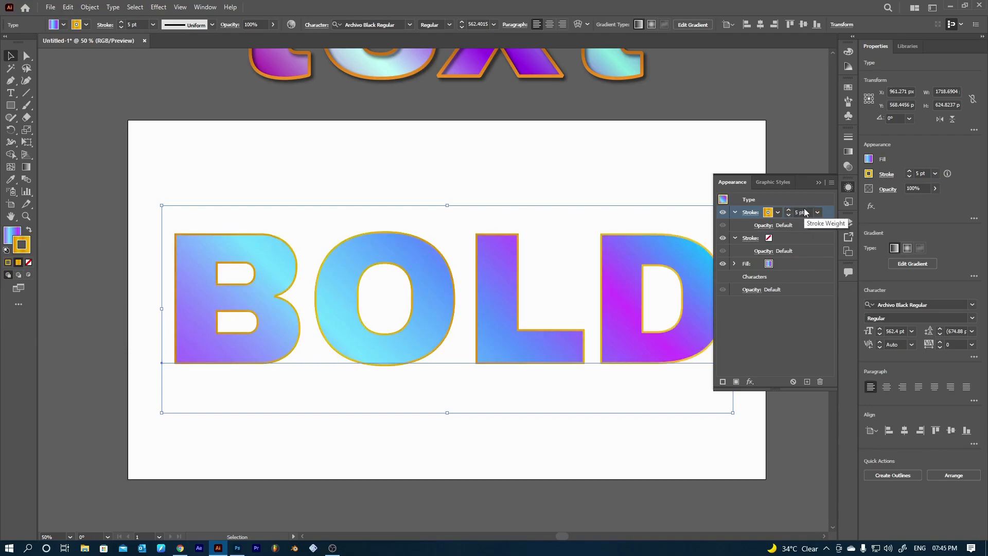
# Try weights of 20 pt and 15 pt on the BOLD text's gradient stroke
pyautogui.click(804, 207)
pyautogui.write('20')
pyautogui.press('Return')
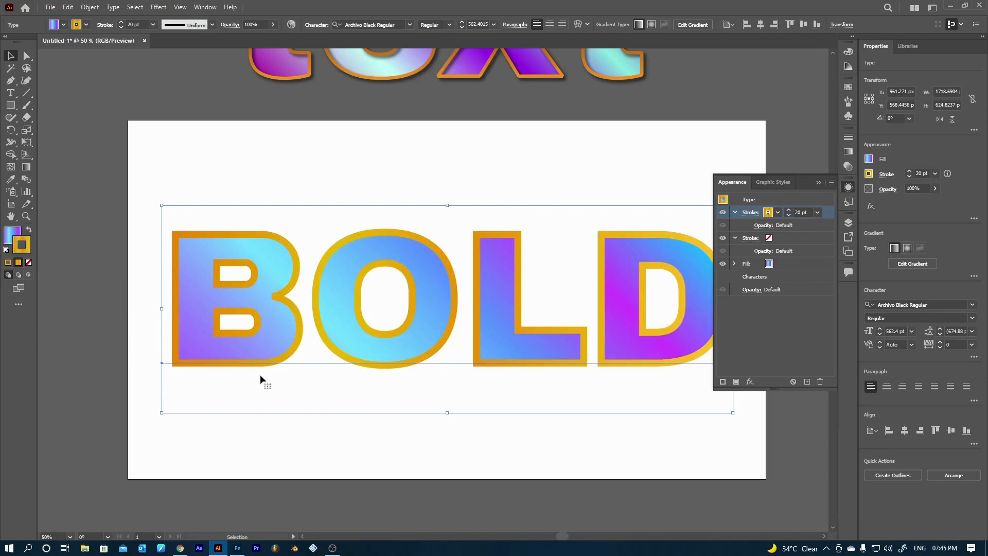
pyautogui.click(809, 211)
pyautogui.write('15')
pyautogui.press('Return')
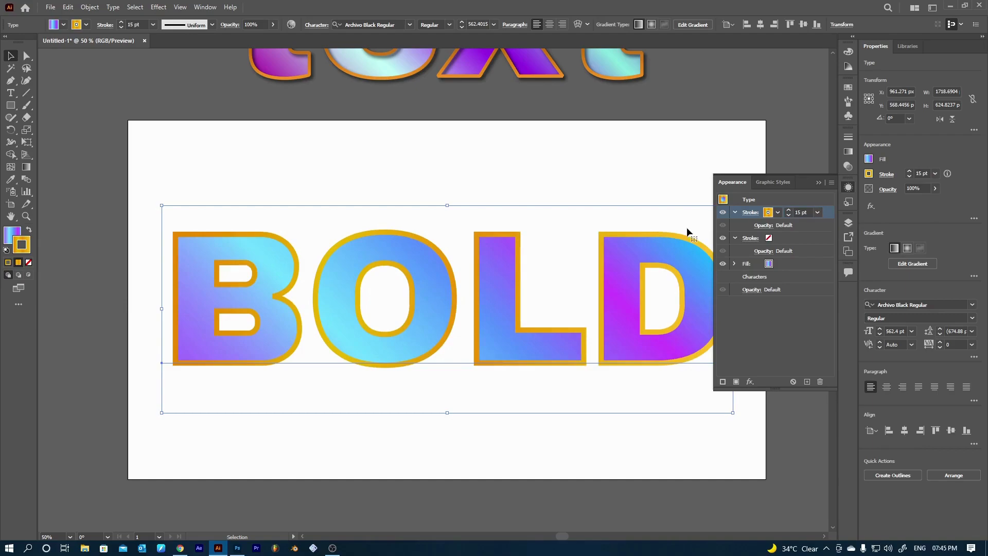
# Set the BOLD text's gradient stroke weight to 10 pt and deselect the text
pyautogui.click(803, 212)
pyautogui.write('10')
pyautogui.press('Return')
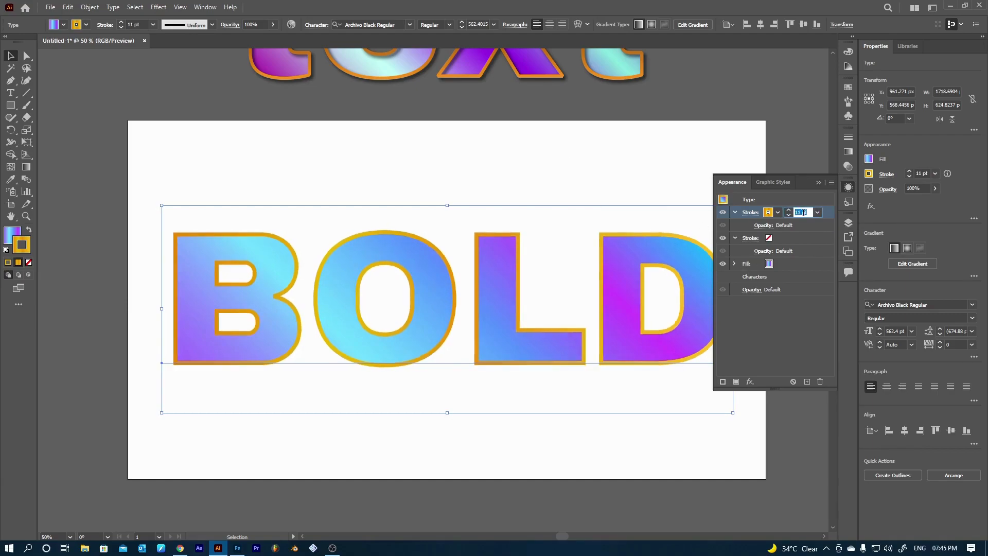
pyautogui.click(804, 212)
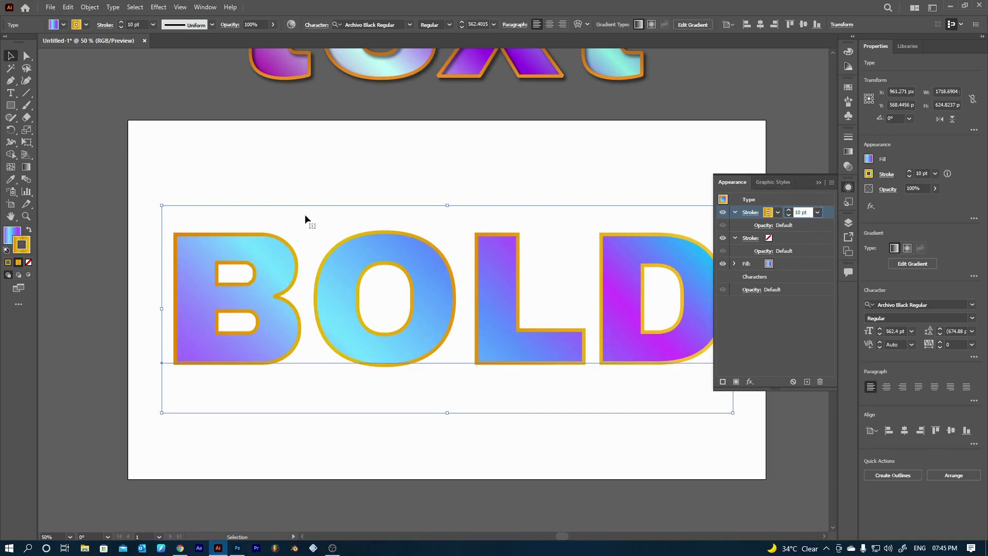
pyautogui.click(557, 184)
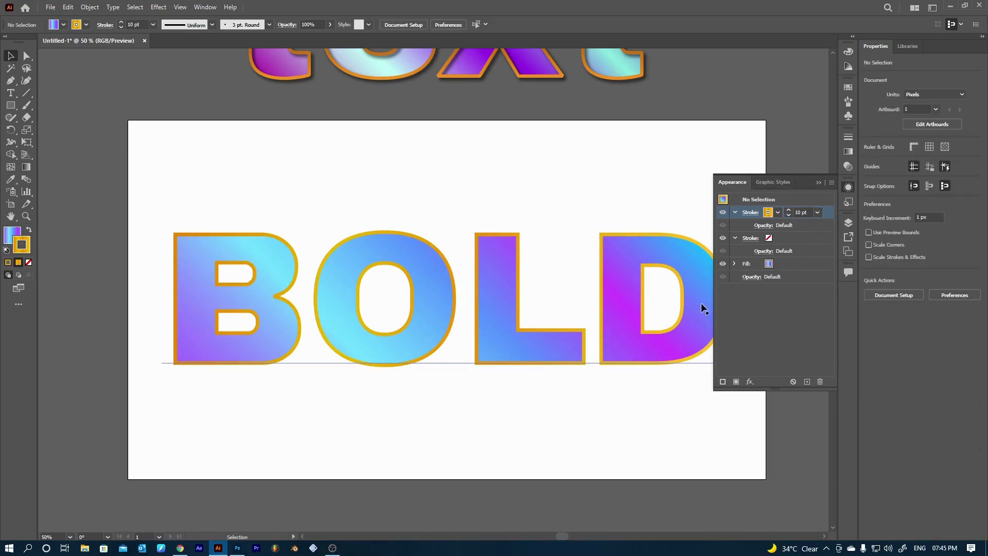
# Apply a Drop Shadow effect to the BOLD text's gradient stroke with Multiply mode, 75% opacity, 7 px offsets and 5 px blur
pyautogui.click(631, 289)
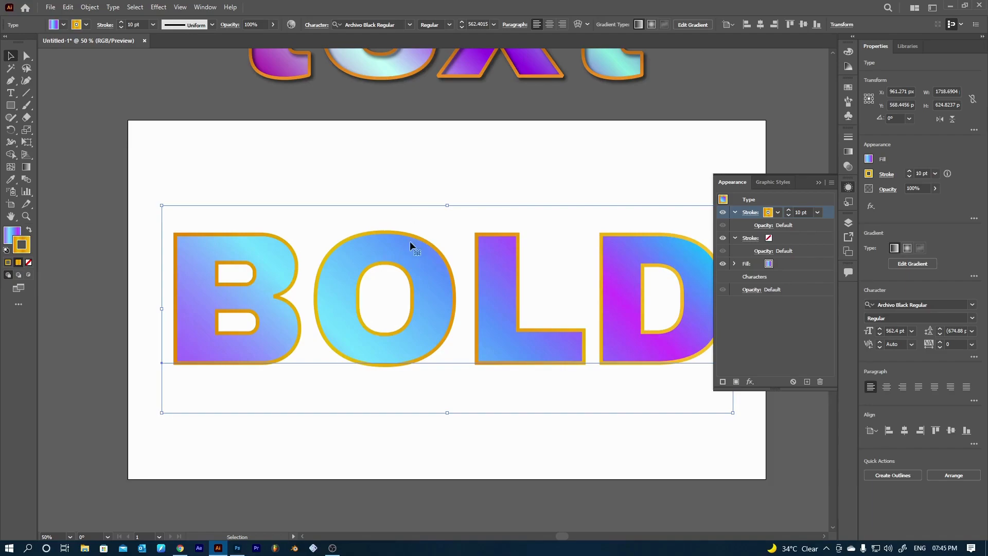
pyautogui.click(749, 382)
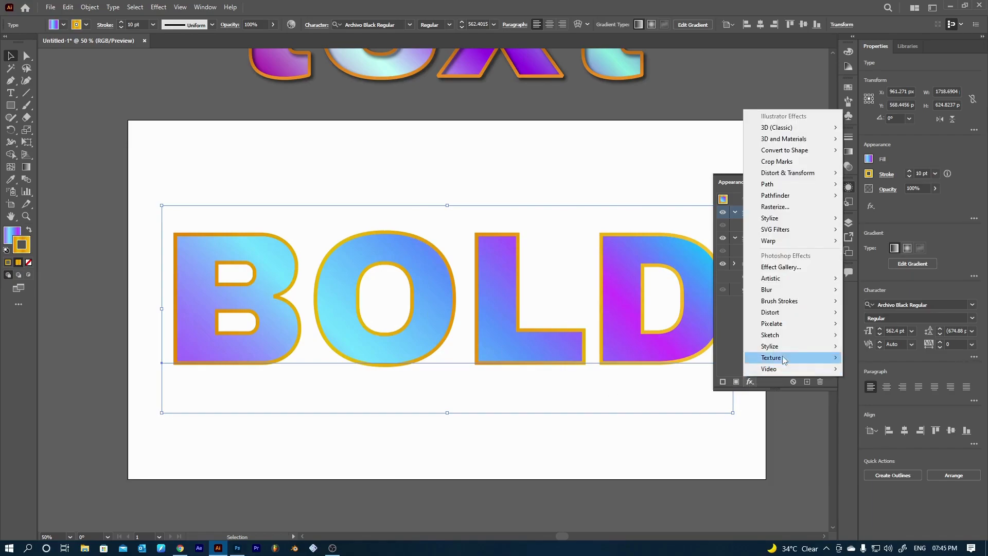
pyautogui.moveTo(792, 131)
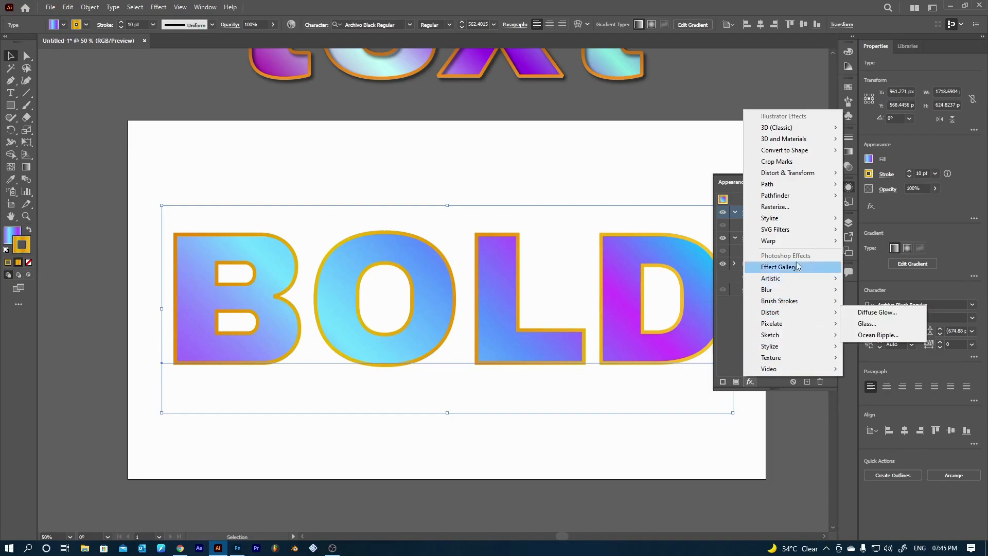
pyautogui.moveTo(796, 335)
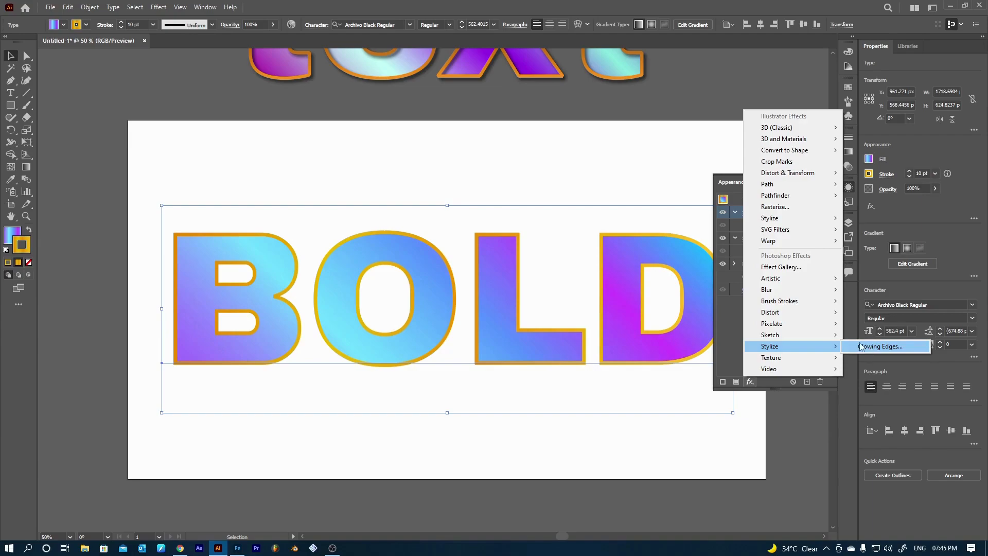
pyautogui.moveTo(830, 222)
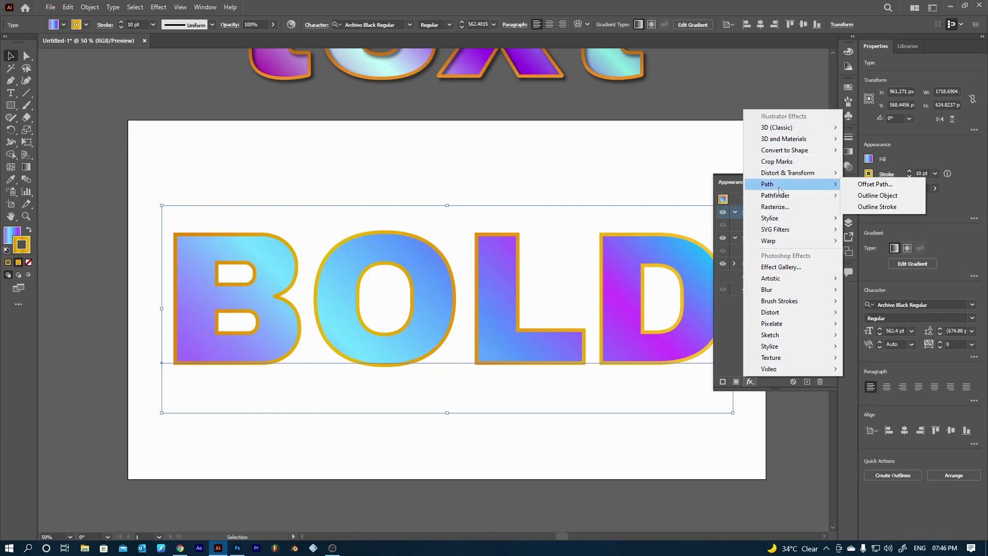
pyautogui.moveTo(782, 218)
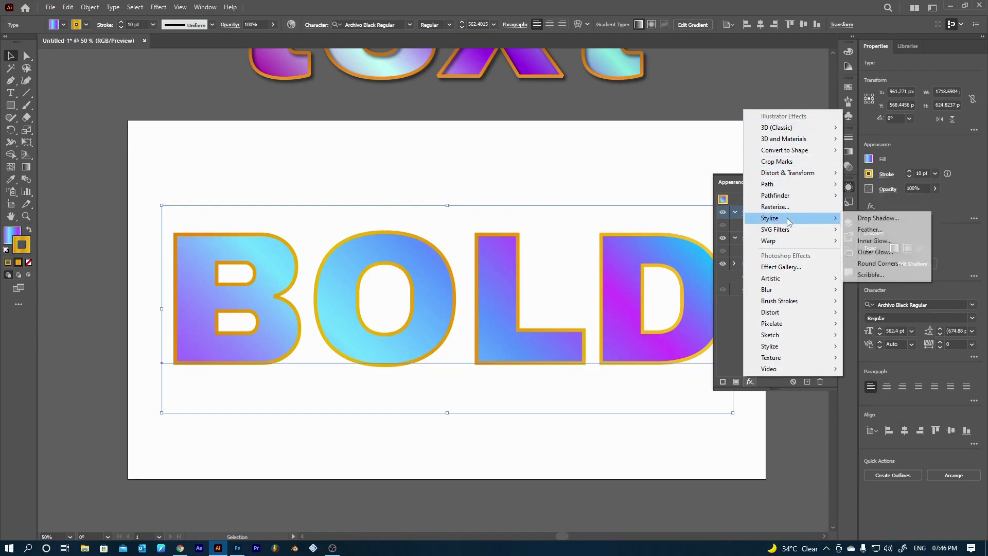
pyautogui.click(864, 219)
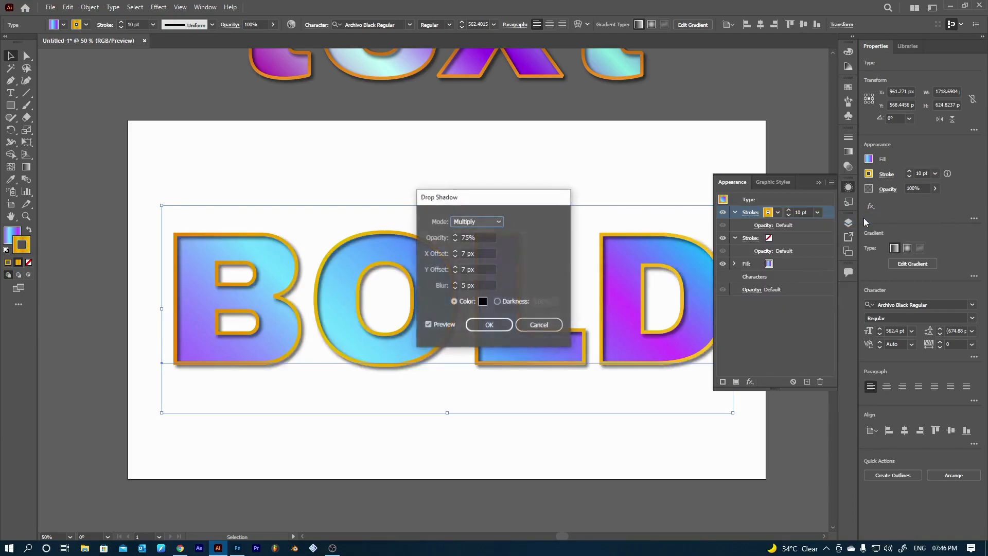
pyautogui.moveTo(526, 205); pyautogui.dragTo(761, 240)
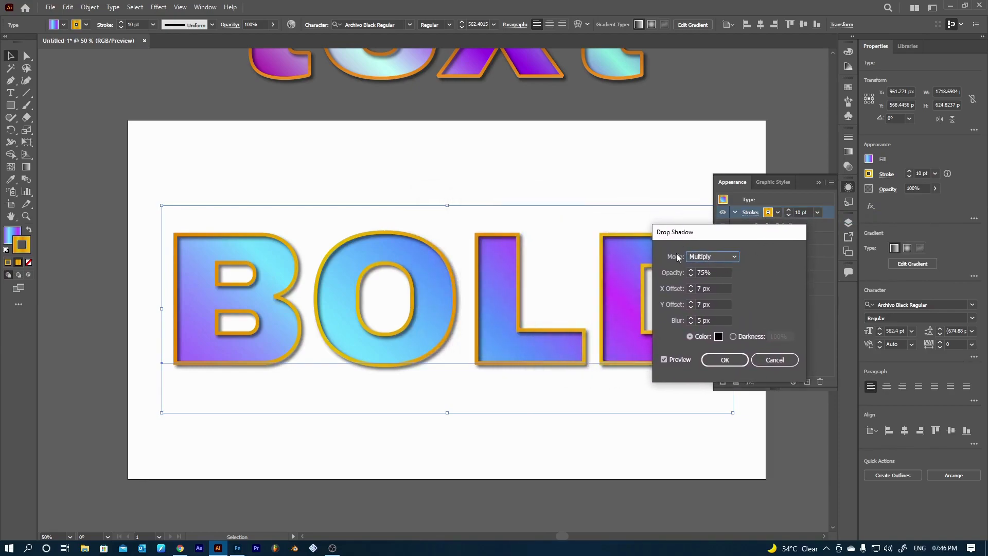
pyautogui.click(709, 262)
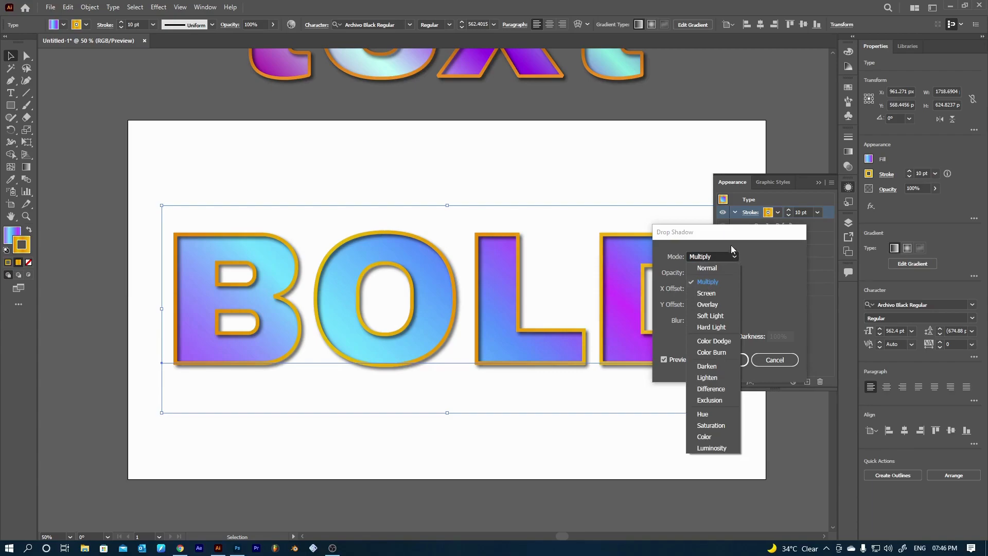
pyautogui.click(724, 279)
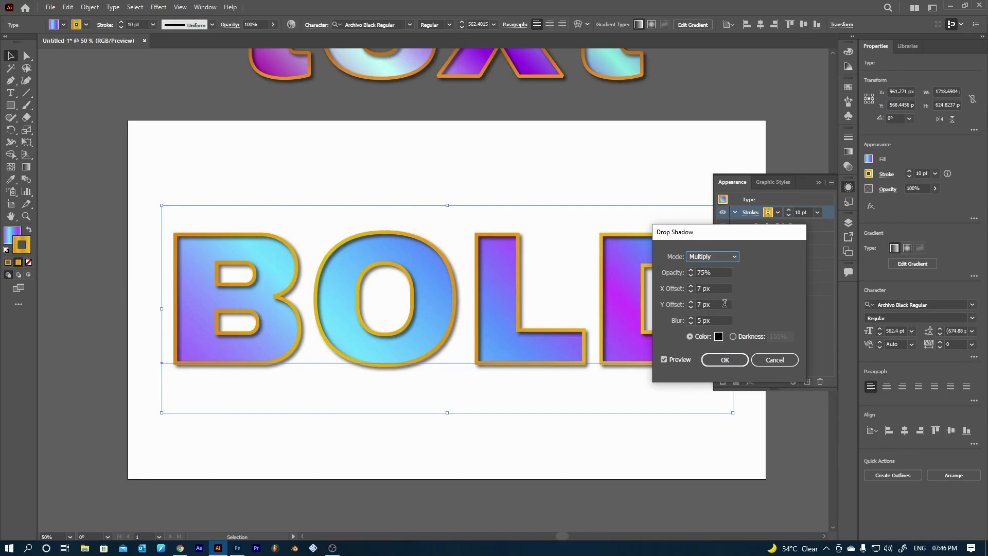
pyautogui.click(723, 360)
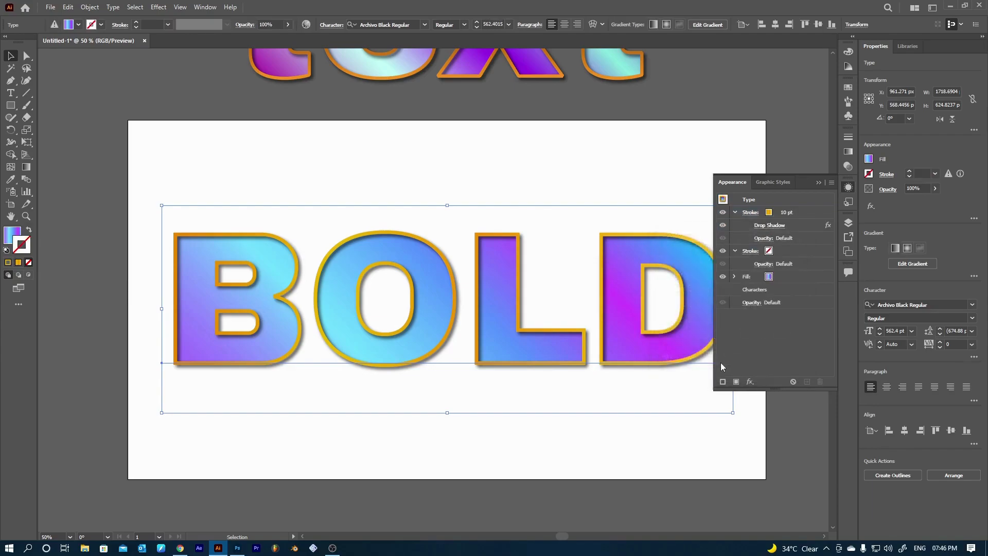
pyautogui.click(428, 476)
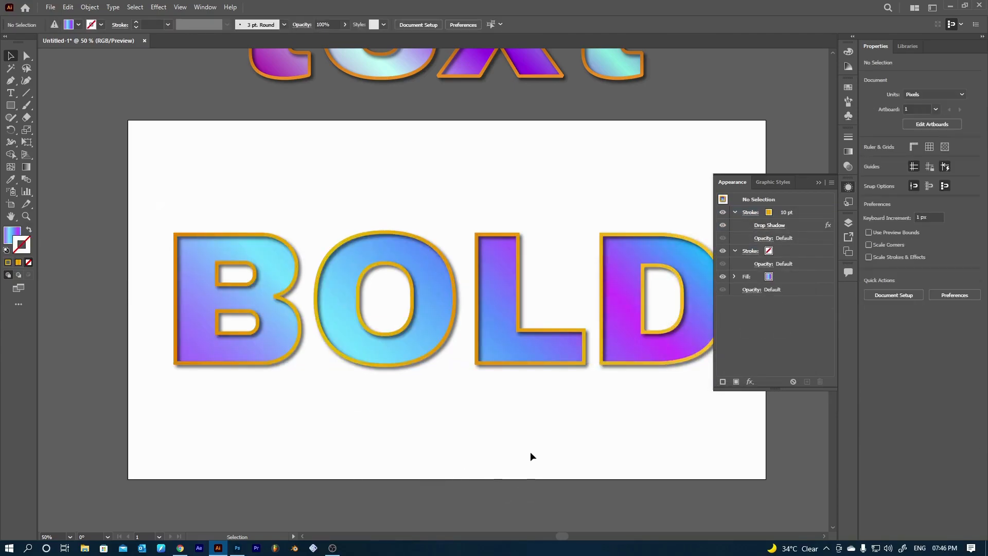
# Replace the word BOLD with "nope" and move the text towards the middle of the artboard
pyautogui.click(10, 92)
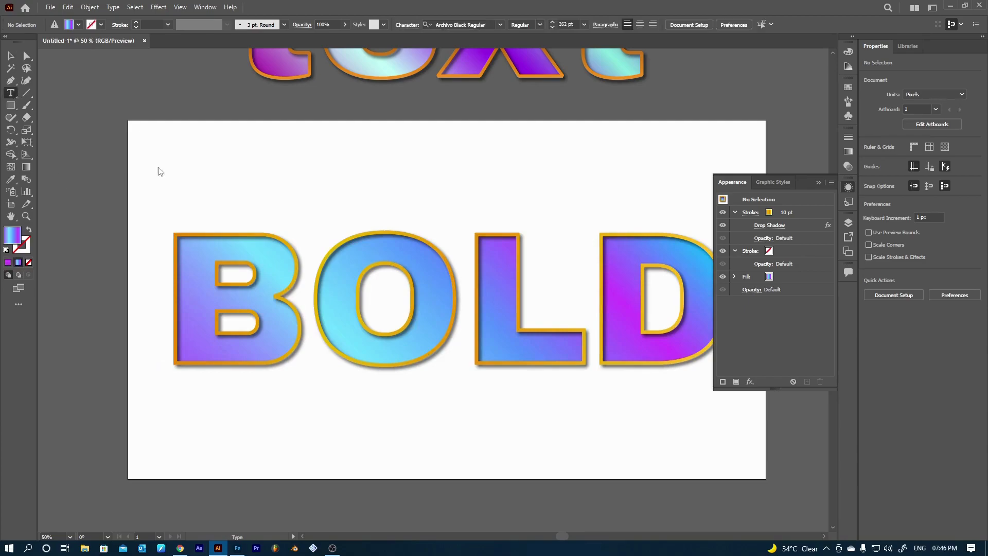
pyautogui.click(353, 317)
pyautogui.hotkey('ctrl', 'a')
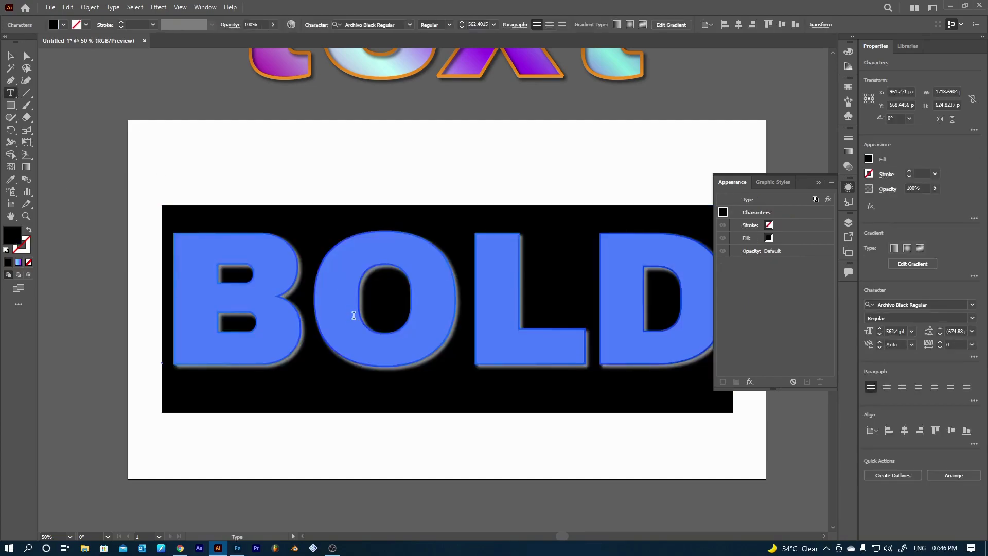
pyautogui.write('nope')
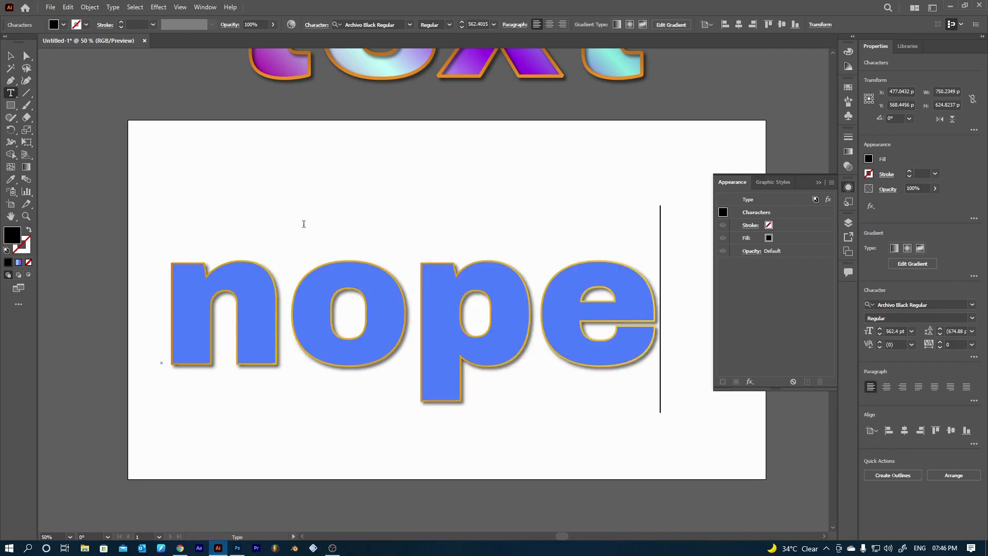
pyautogui.click(11, 55)
pyautogui.click(207, 163)
pyautogui.moveTo(573, 344); pyautogui.dragTo(613, 326)
pyautogui.click(639, 406)
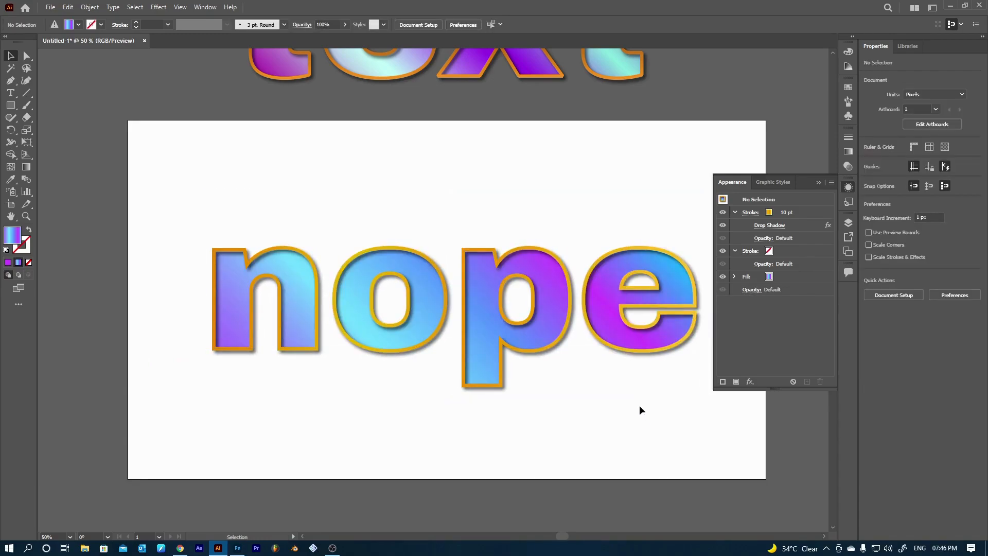
# Replace the word "nope" with "GRADIENT" in the styled text
pyautogui.press('t')
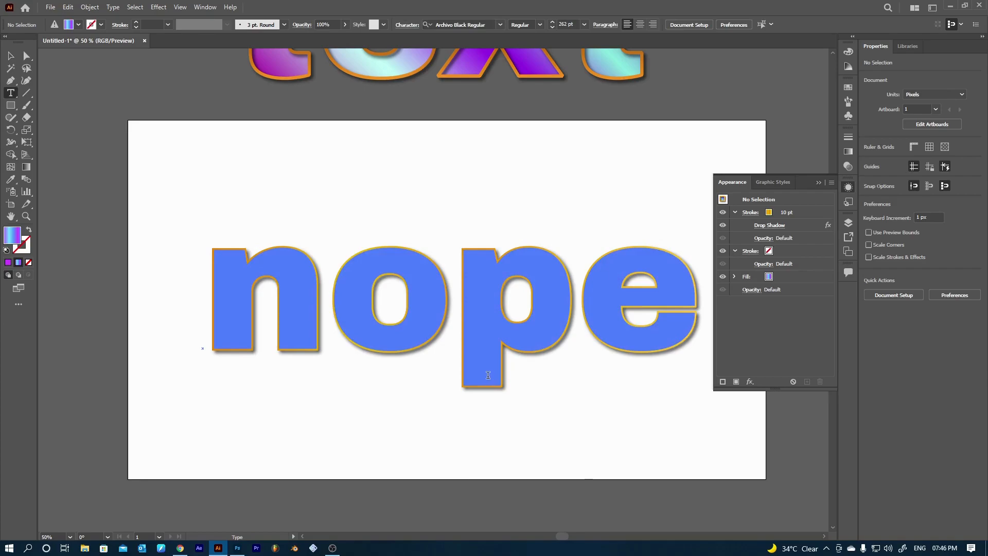
pyautogui.doubleClick(457, 307)
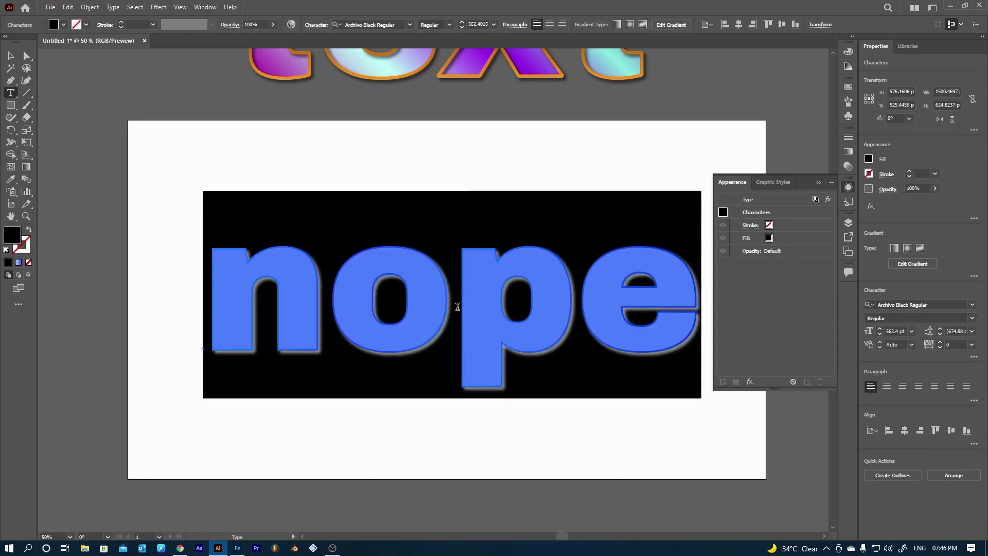
pyautogui.write('GRAD')
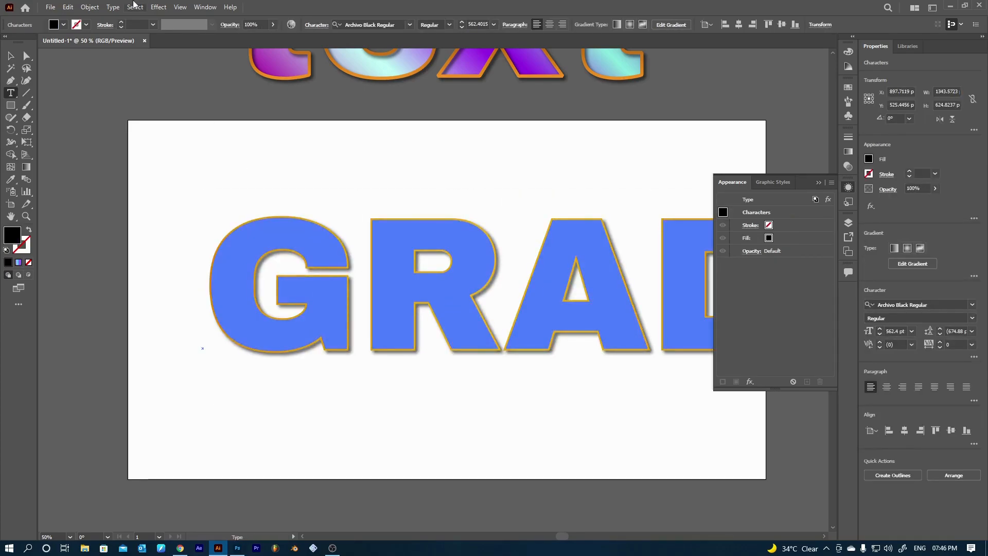
pyautogui.click(16, 57)
# Scale the GRADIENT text down to about 1916 px wide and position it across the artboard
pyautogui.moveTo(308, 397); pyautogui.dragTo(202, 381)
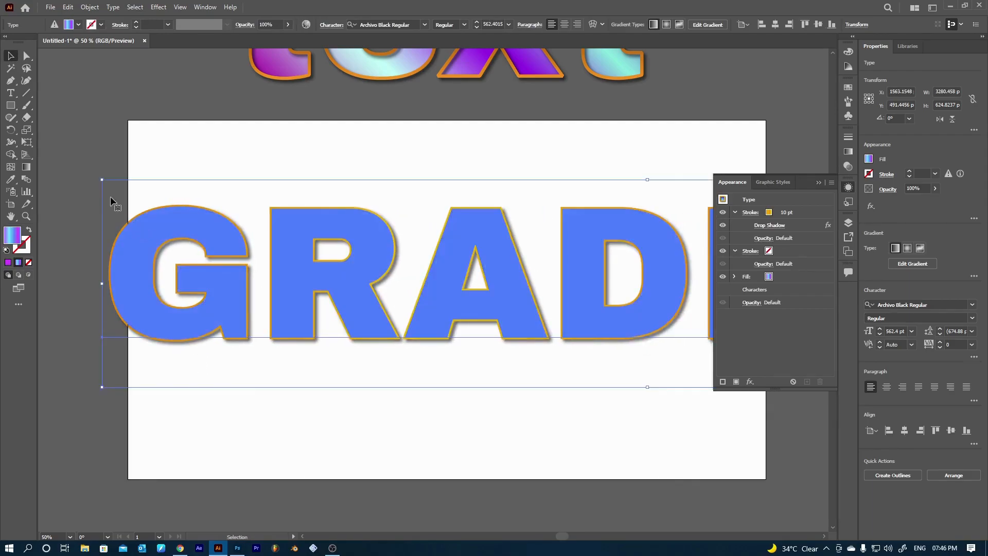
pyautogui.moveTo(102, 182); pyautogui.dragTo(327, 222)
pyautogui.moveTo(572, 288); pyautogui.dragTo(413, 296)
pyautogui.click(818, 182)
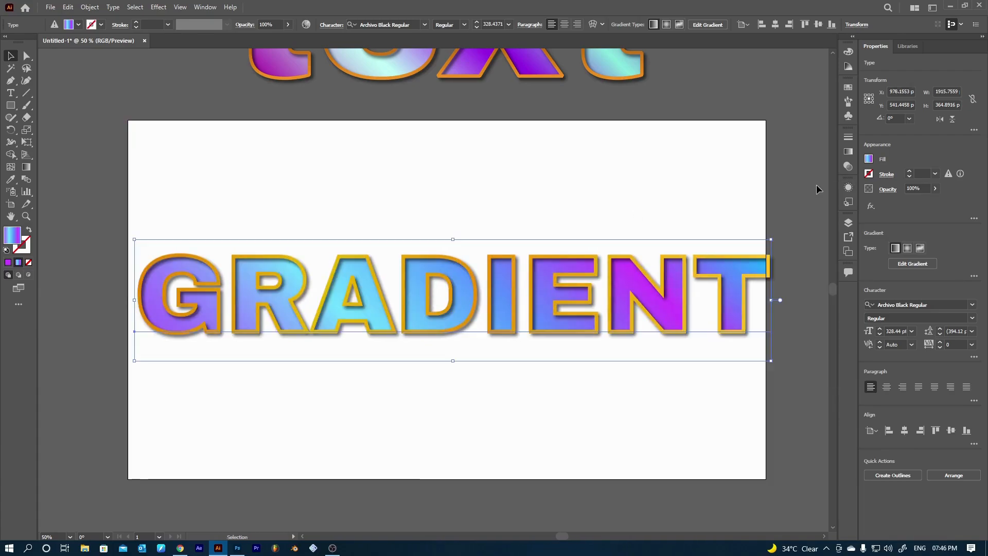
# Shrink the GRADIENT text to about 1654 px wide near the artboard's upper edge and place a copy below it
pyautogui.moveTo(738, 338); pyautogui.dragTo(687, 201)
pyautogui.click(691, 416)
pyautogui.moveTo(678, 166); pyautogui.dragTo(680, 336)
pyautogui.click(618, 289)
pyautogui.click(607, 356)
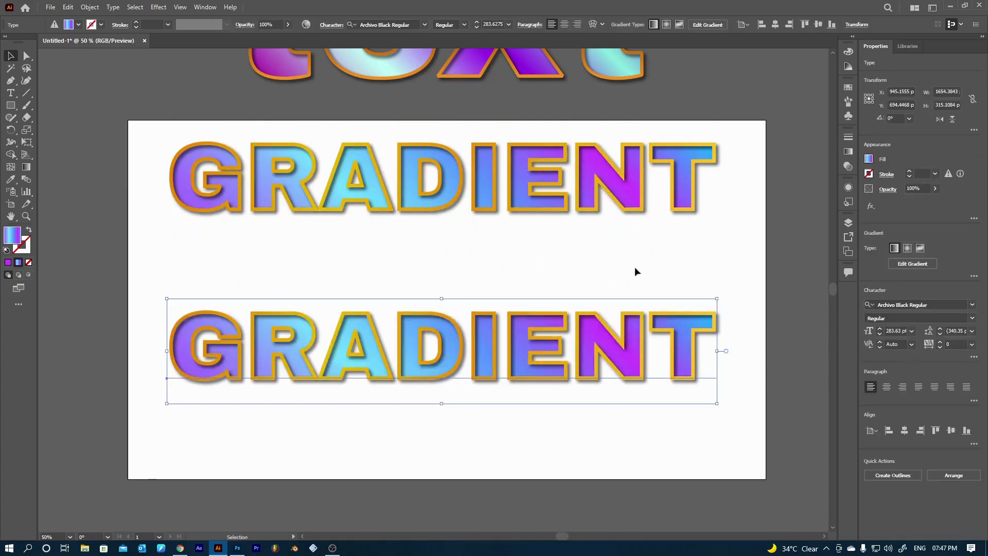
# Apply the Sky gradient preset to the fill of the lower GRADIENT text
pyautogui.click(848, 187)
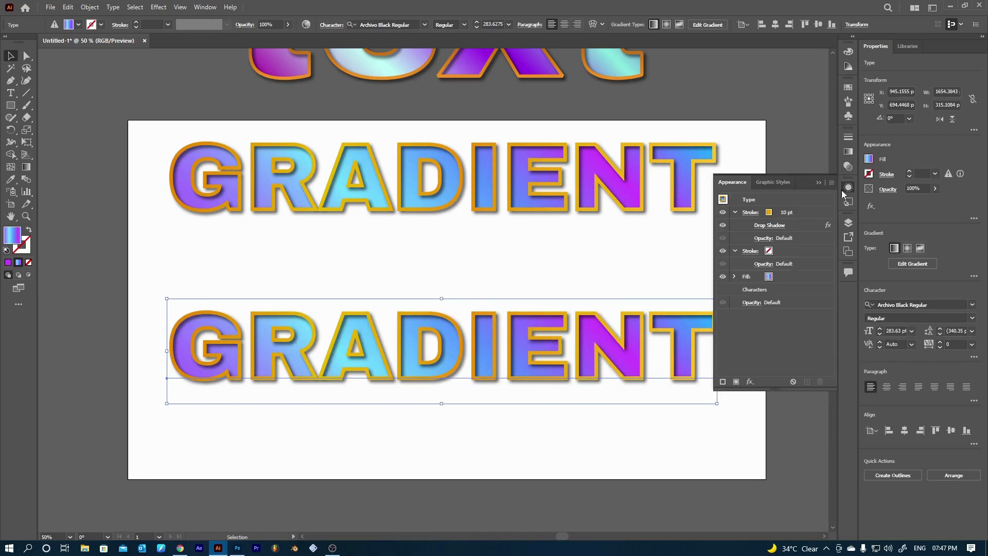
pyautogui.click(768, 277)
pyautogui.click(769, 277)
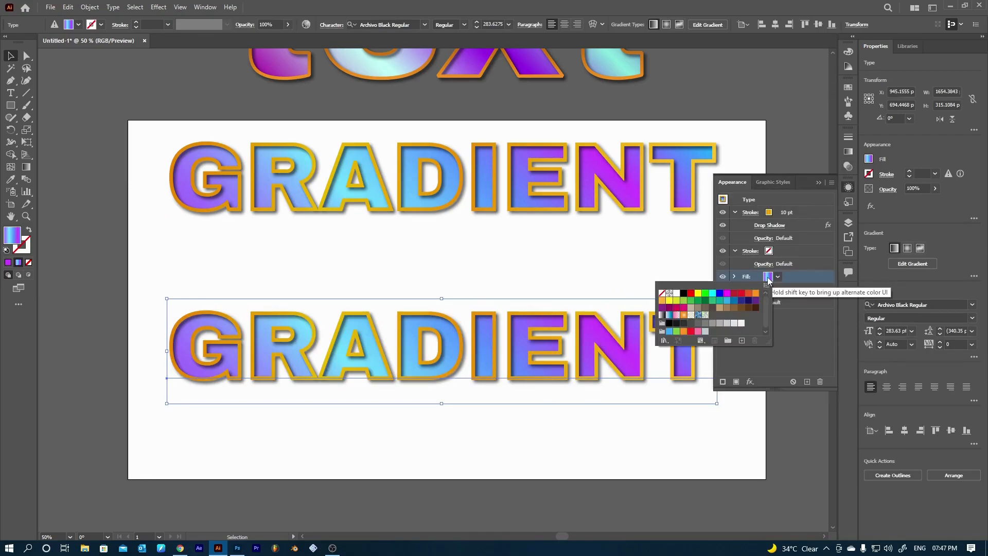
pyautogui.click(768, 279)
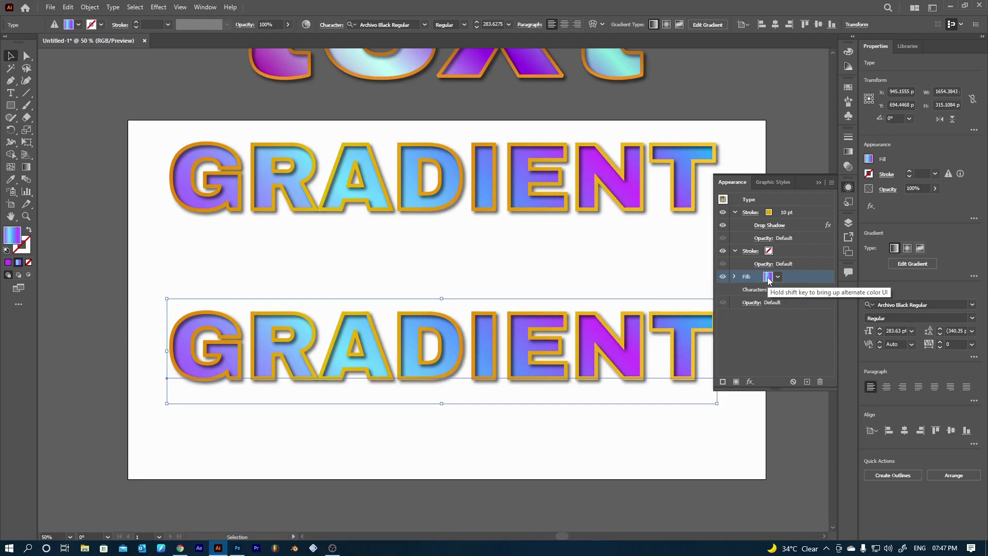
pyautogui.click(848, 150)
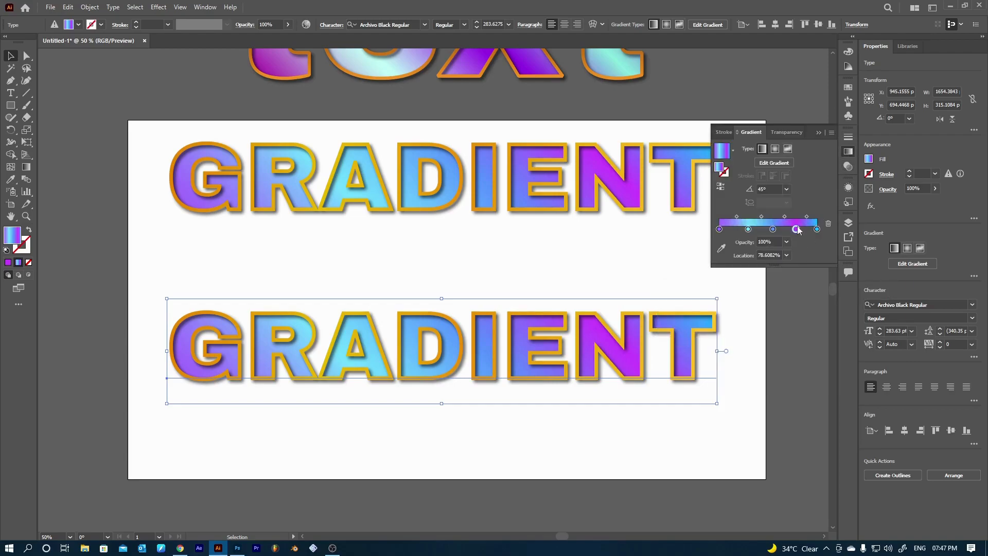
pyautogui.click(732, 150)
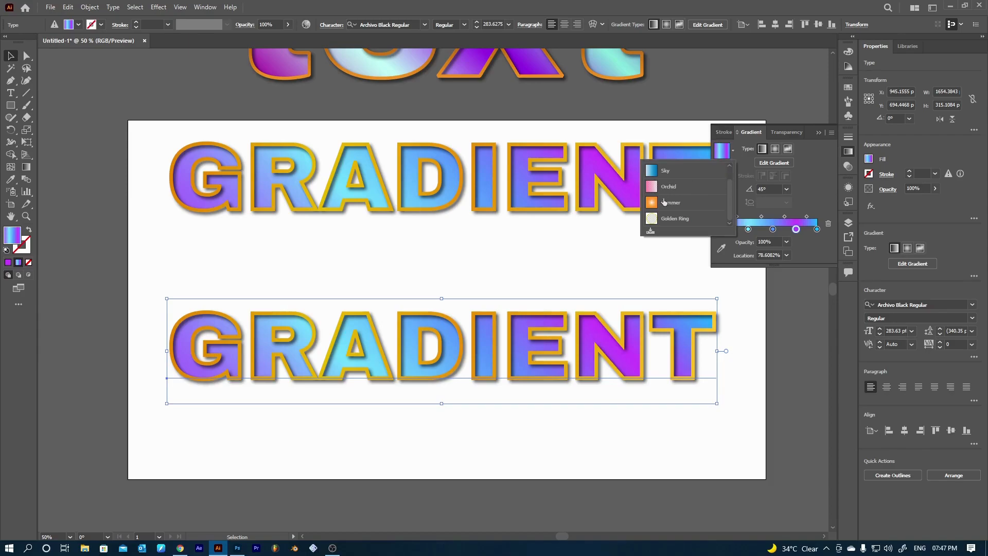
pyautogui.click(668, 170)
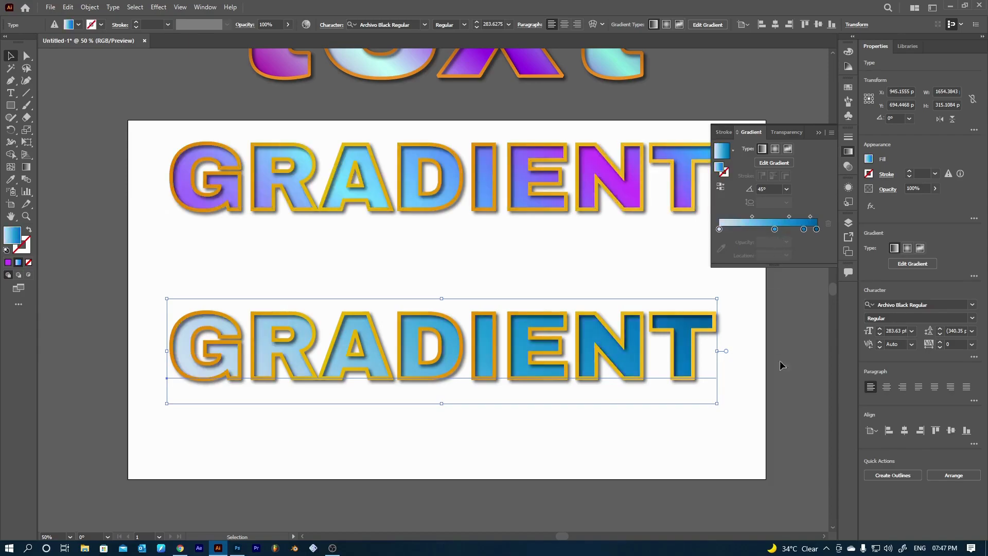
# Remove the fill gradient's second colour stop and move its third stop to about the middle
pyautogui.moveTo(774, 229); pyautogui.dragTo(775, 338)
pyautogui.moveTo(804, 229); pyautogui.dragTo(771, 229)
# Recolour the fill gradient's starting stop to bright green and select its end stop
pyautogui.doubleClick(720, 230)
pyautogui.moveTo(753, 266); pyautogui.dragTo(736, 267)
pyautogui.moveTo(739, 301); pyautogui.dragTo(731, 302)
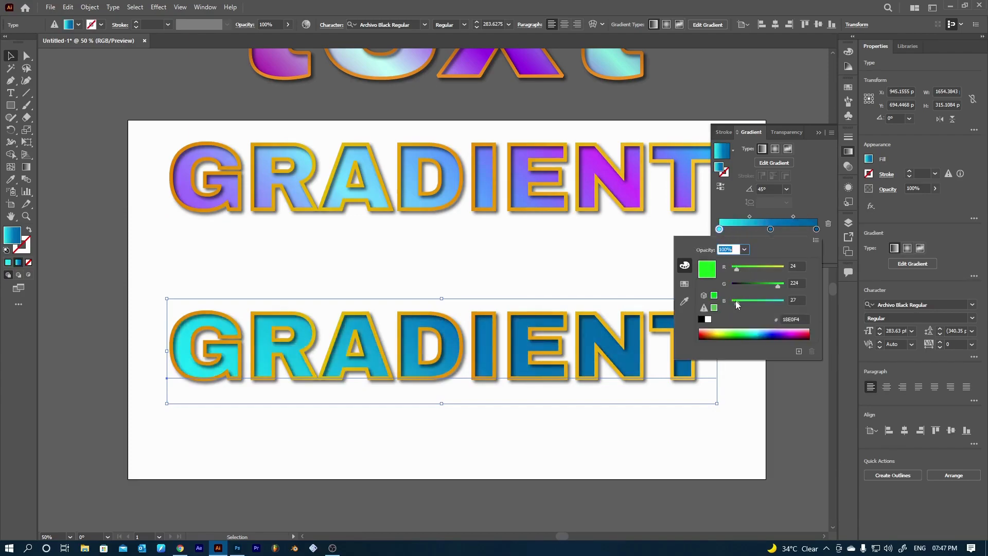
pyautogui.click(817, 232)
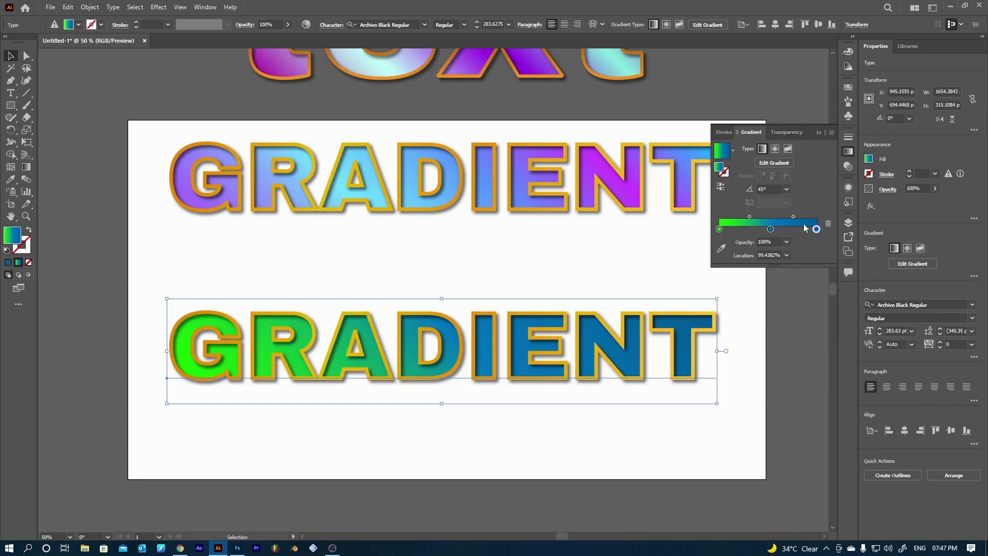
# Recolour the fill gradient's end stop to teal green #00E797 and its middle stop to green #00D413
pyautogui.doubleClick(817, 230)
pyautogui.moveTo(767, 282); pyautogui.dragTo(779, 283)
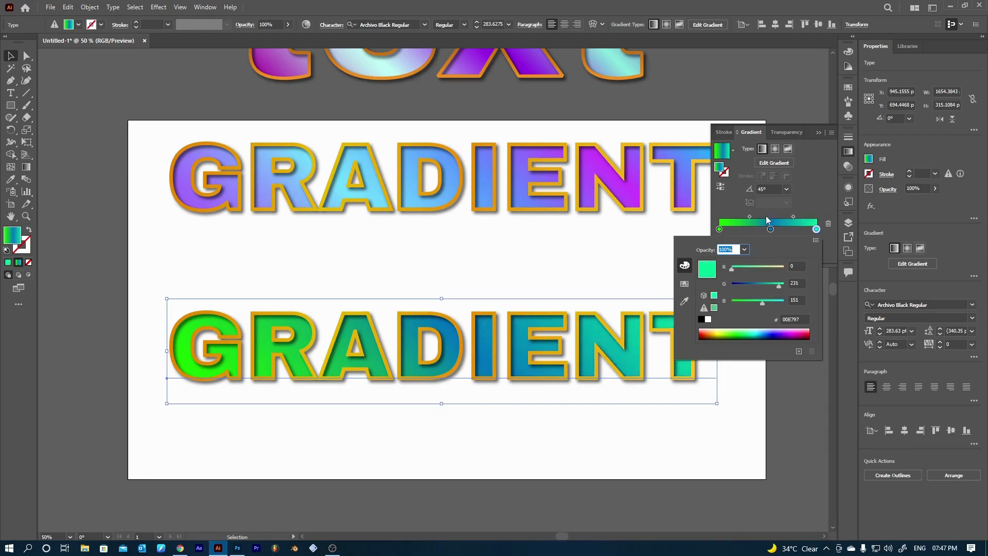
pyautogui.click(770, 228)
pyautogui.doubleClick(771, 228)
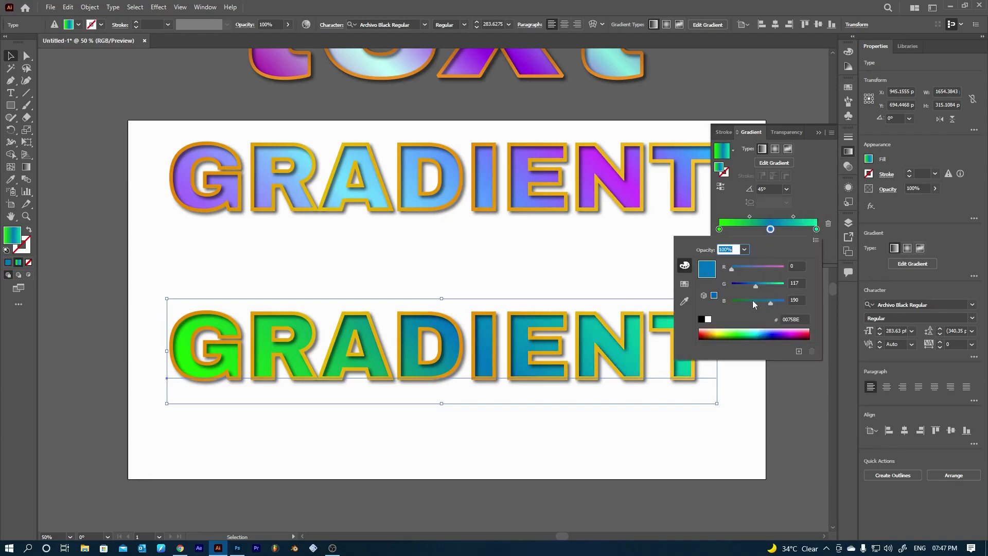
pyautogui.click(738, 332)
pyautogui.click(737, 331)
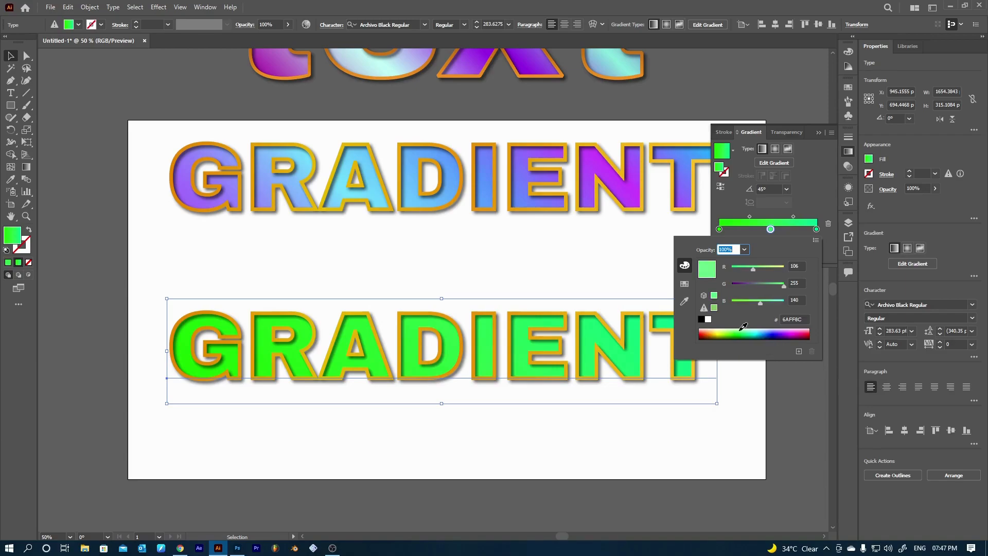
pyautogui.click(737, 334)
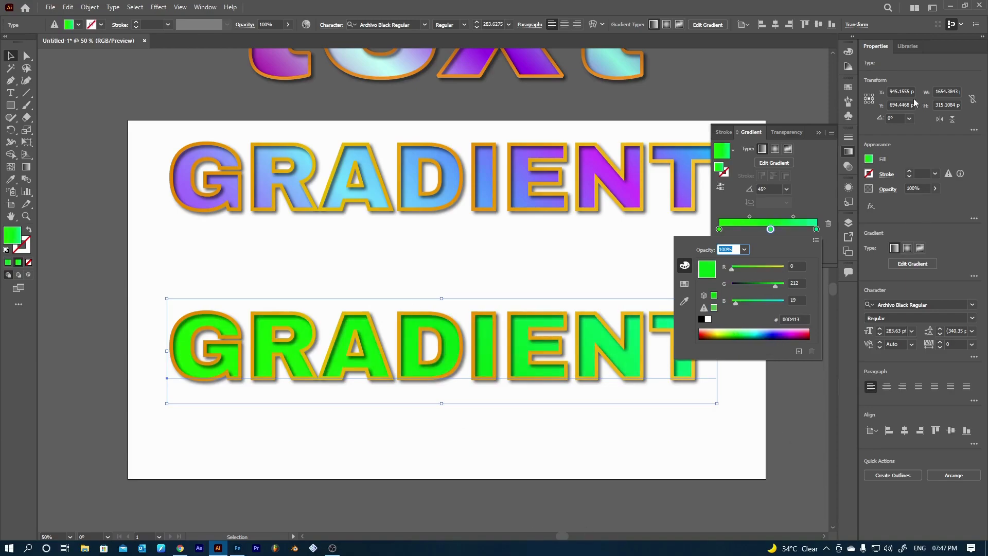
# Target the lower GRADIENT text's 10 pt gold stroke and remove the three intermediate colour stops from its gradient
pyautogui.click(848, 186)
pyautogui.click(848, 187)
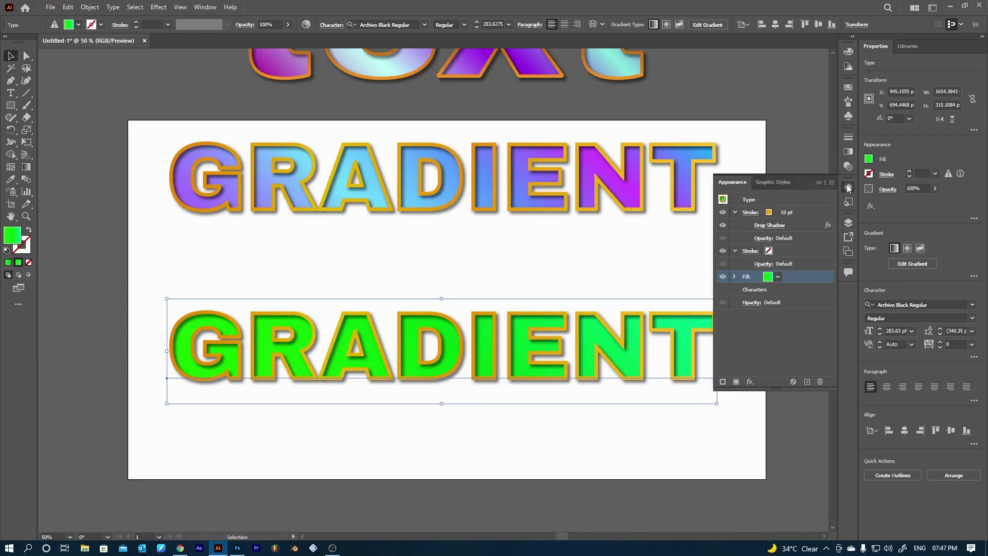
pyautogui.click(769, 213)
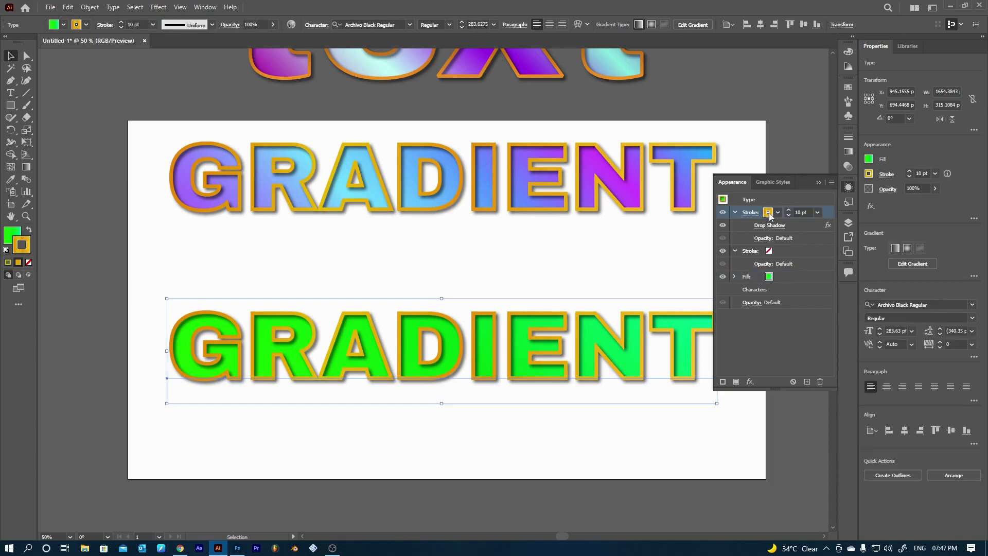
pyautogui.click(848, 152)
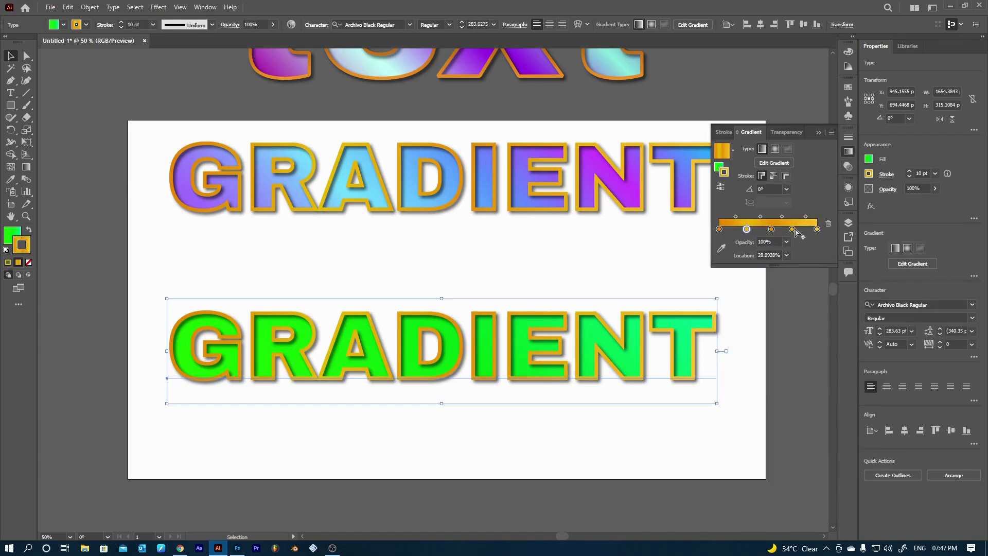
pyautogui.moveTo(773, 227)
pyautogui.mouseDown()
pyautogui.moveTo(744, 246)
pyautogui.moveTo(742, 268)
pyautogui.mouseUp()
# Recolour the stroke gradient's starting stop to dark green #368800 and its end stop to #3BC42A
pyautogui.doubleClick(719, 229)
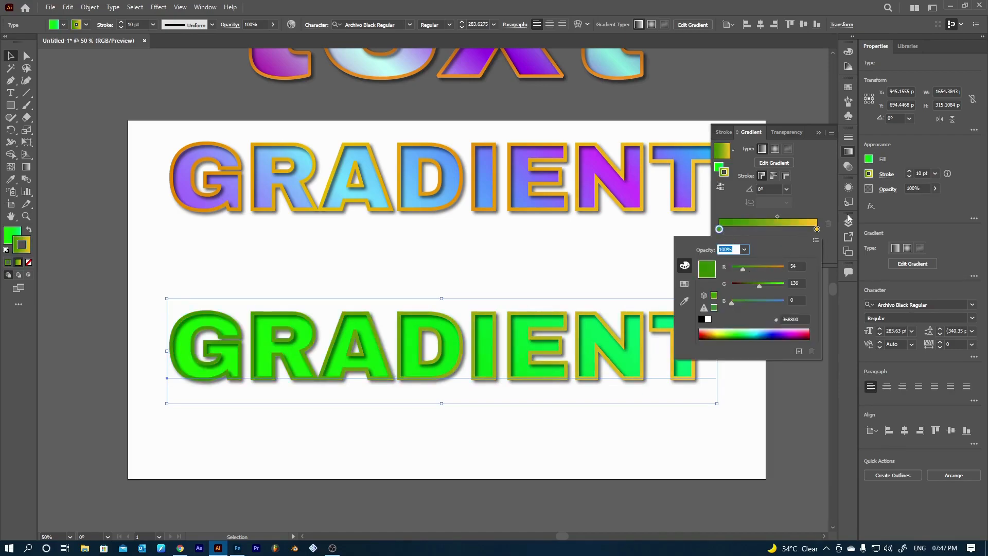
pyautogui.click(817, 229)
pyautogui.doubleClick(816, 229)
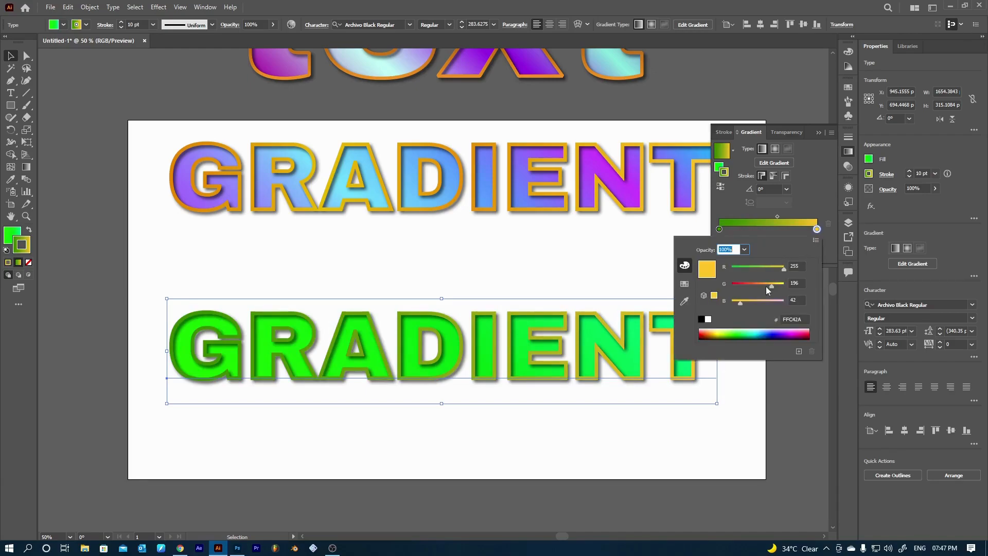
pyautogui.moveTo(752, 269); pyautogui.dragTo(743, 268)
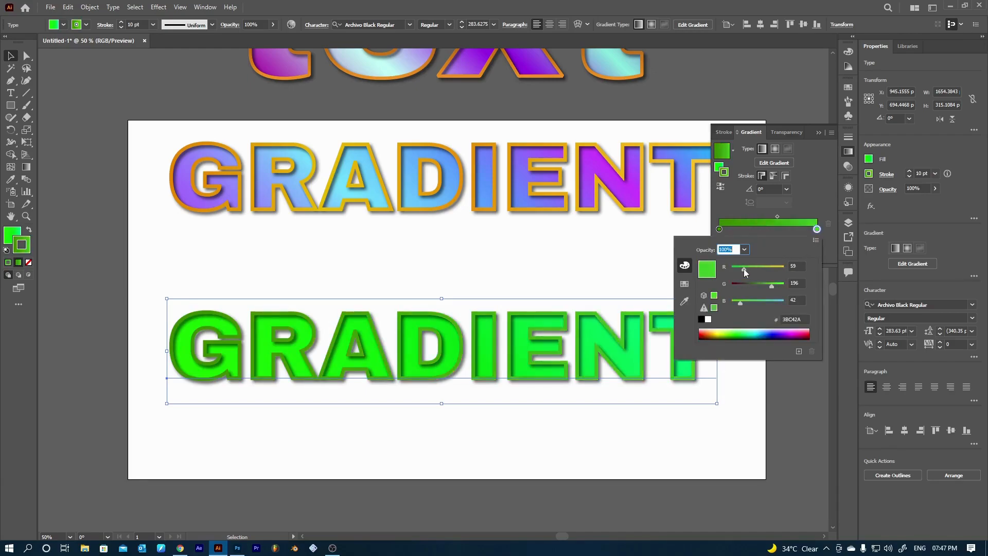
# Add three colour stops to the stroke gradient at about one quarter, the middle and three quarters
pyautogui.click(774, 229)
pyautogui.moveTo(774, 229); pyautogui.dragTo(743, 229)
pyautogui.click(795, 229)
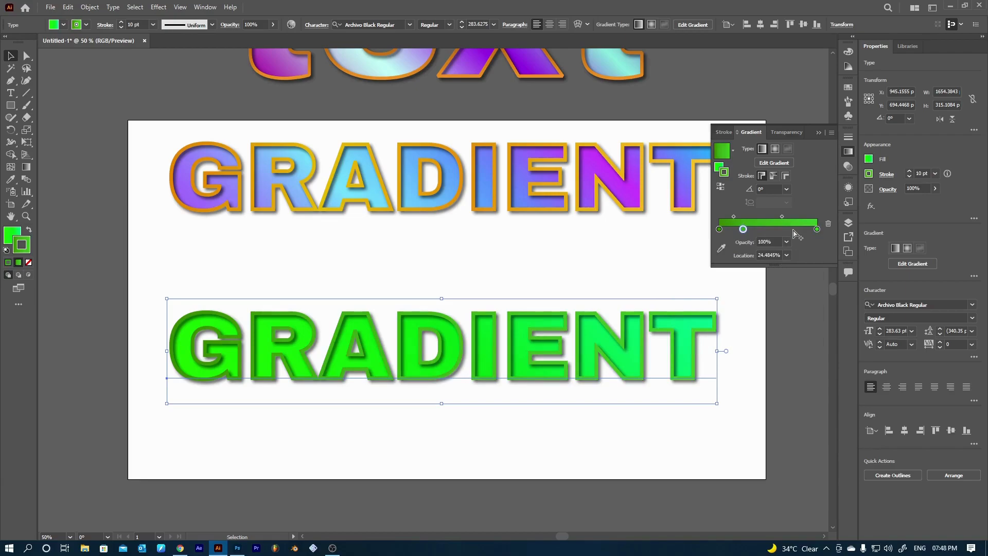
pyautogui.click(773, 229)
# Recolour the stroke gradient's fourth stop to bright green #21FF00
pyautogui.doubleClick(795, 230)
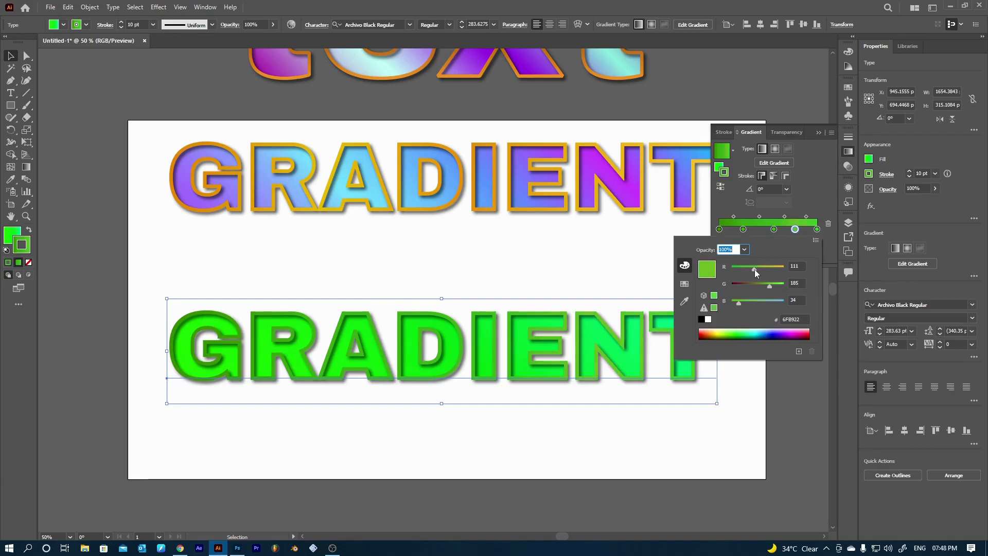
pyautogui.click(734, 330)
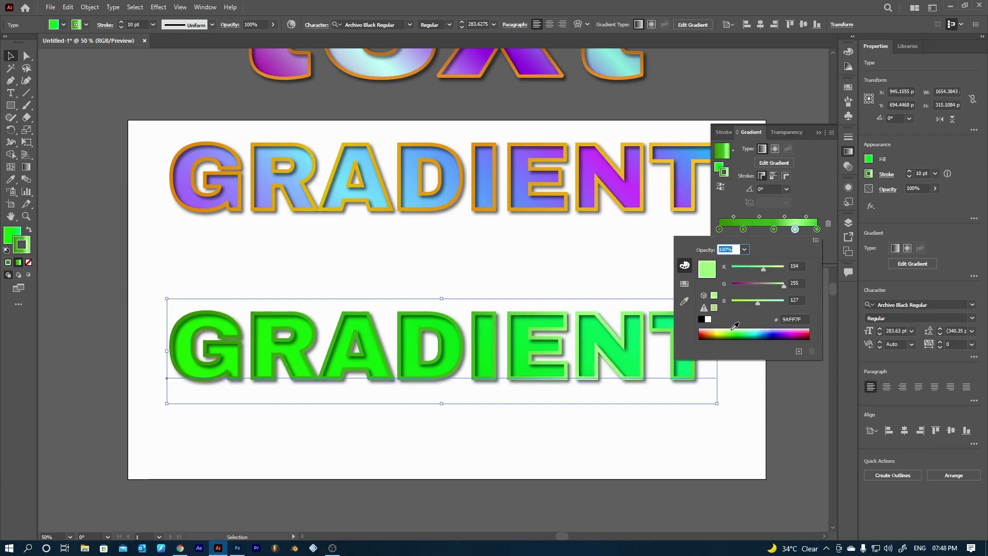
pyautogui.click(734, 333)
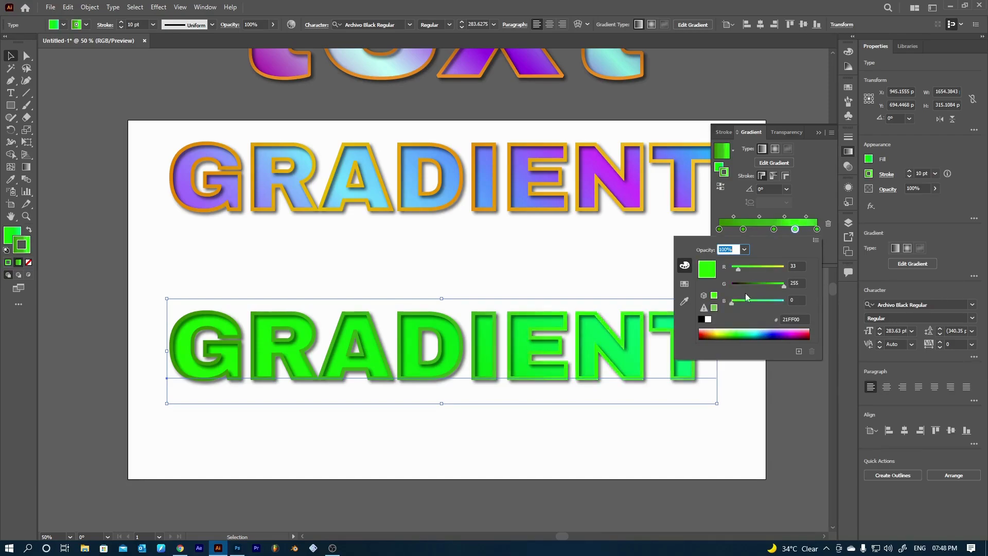
# Replace the stroke gradient's second stop with one at about 30% and recolour it to light green #97FF7F
pyautogui.click(743, 230)
pyautogui.click(750, 230)
pyautogui.moveTo(743, 230); pyautogui.dragTo(744, 258)
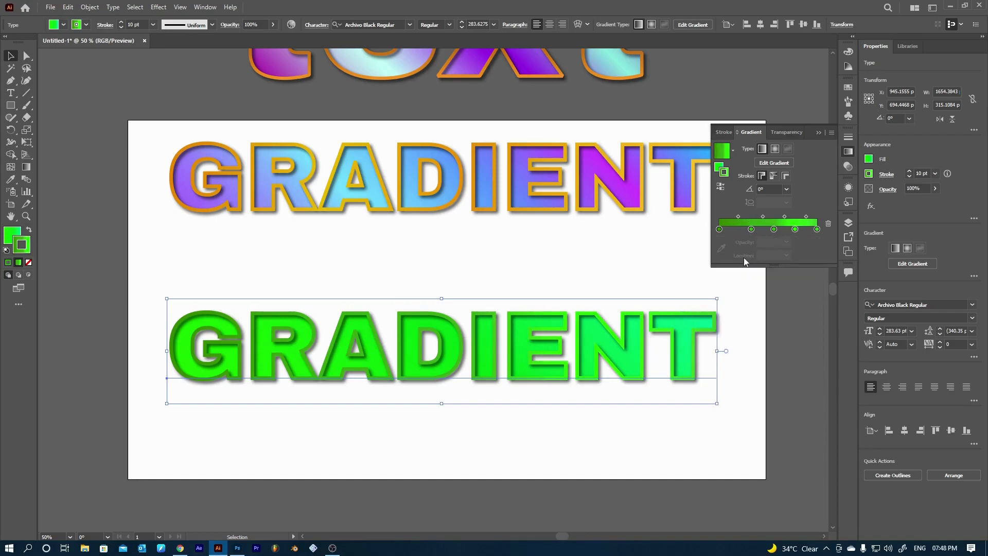
pyautogui.click(751, 228)
pyautogui.doubleClick(749, 228)
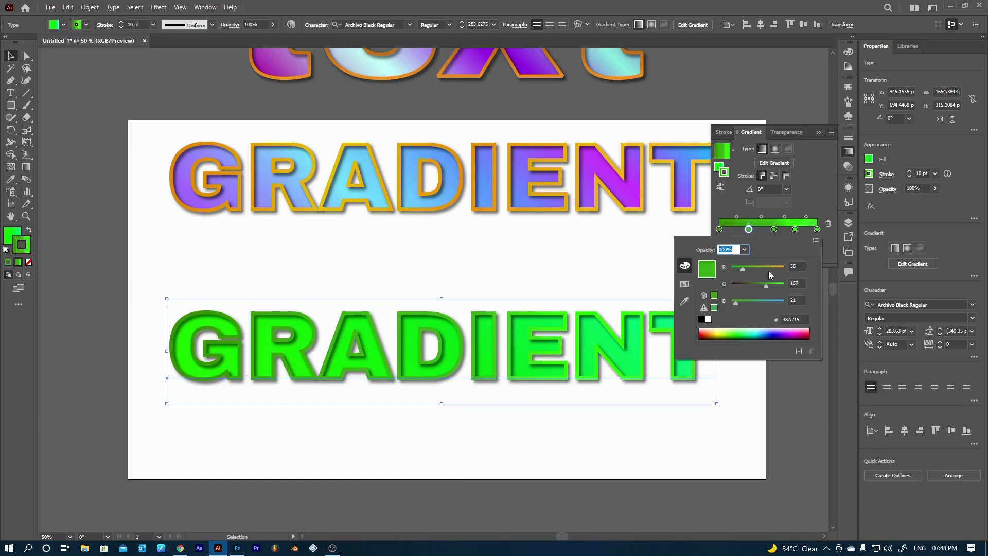
pyautogui.click(734, 331)
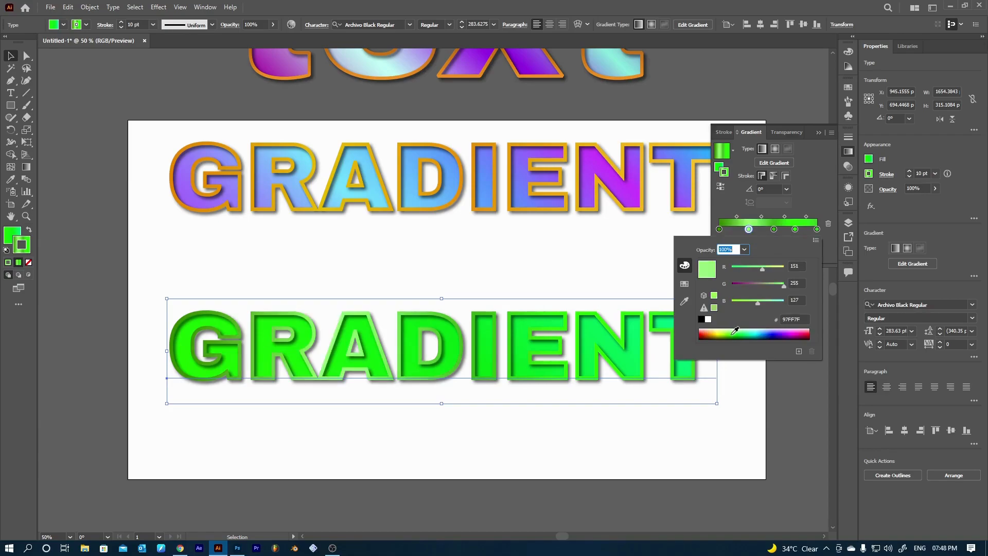
# Set the stroke gradient's angle to 45° and deselect the lower GRADIENT text
pyautogui.click(778, 197)
pyautogui.click(773, 190)
pyautogui.write('45')
pyautogui.press('Return')
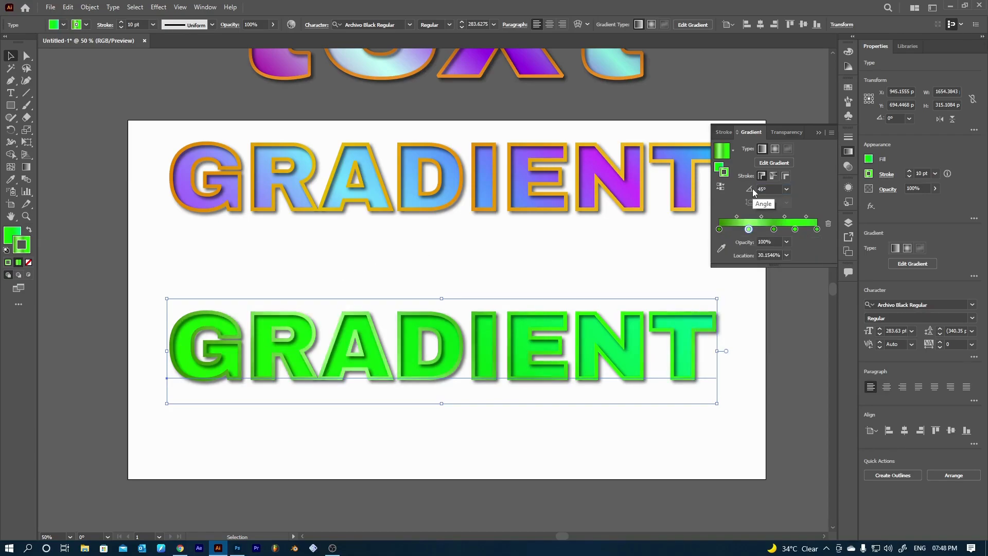
pyautogui.click(506, 281)
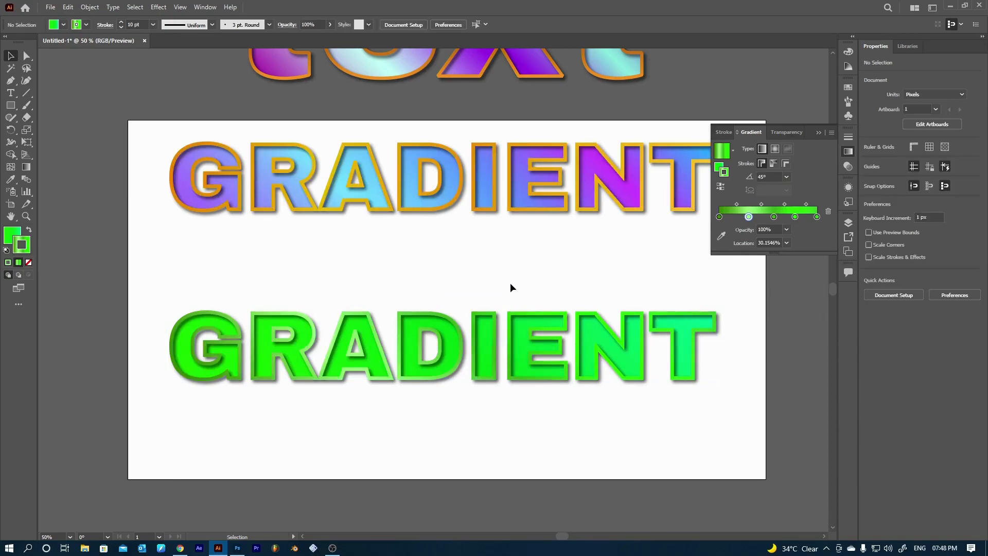
pyautogui.moveTo(223, 225); pyautogui.dragTo(767, 420)
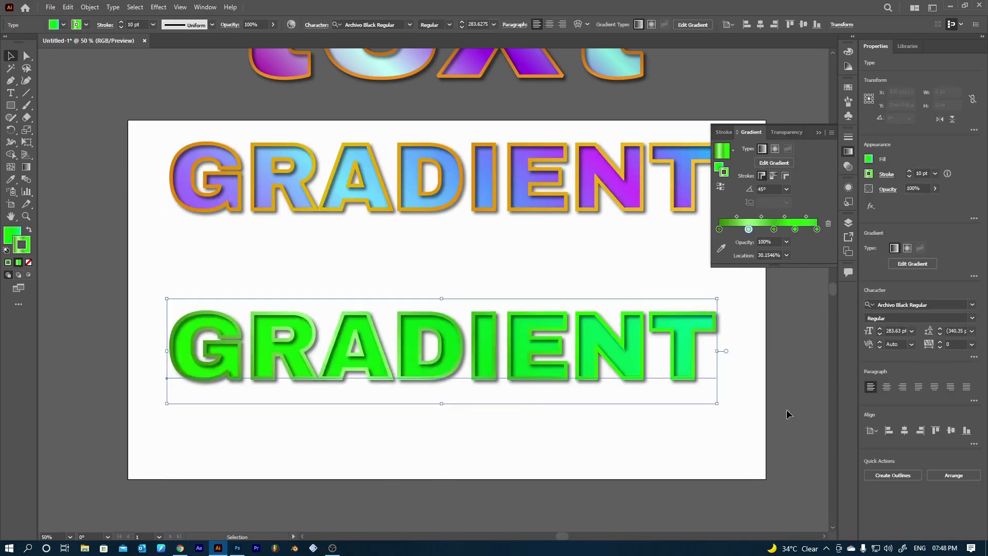
pyautogui.click(554, 459)
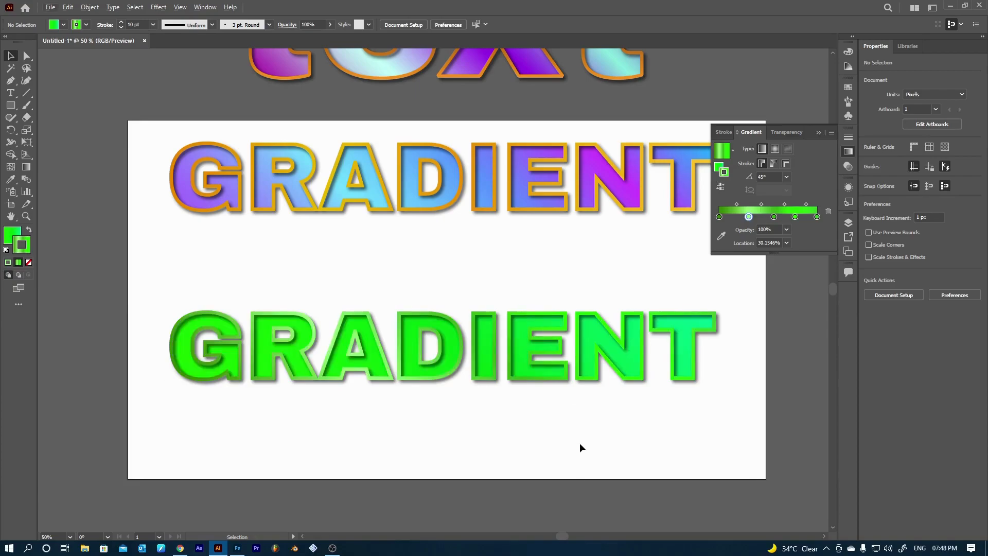
# Try stroke weights of 1 pt and 3 pt on the lower GRADIENT text
pyautogui.click(546, 359)
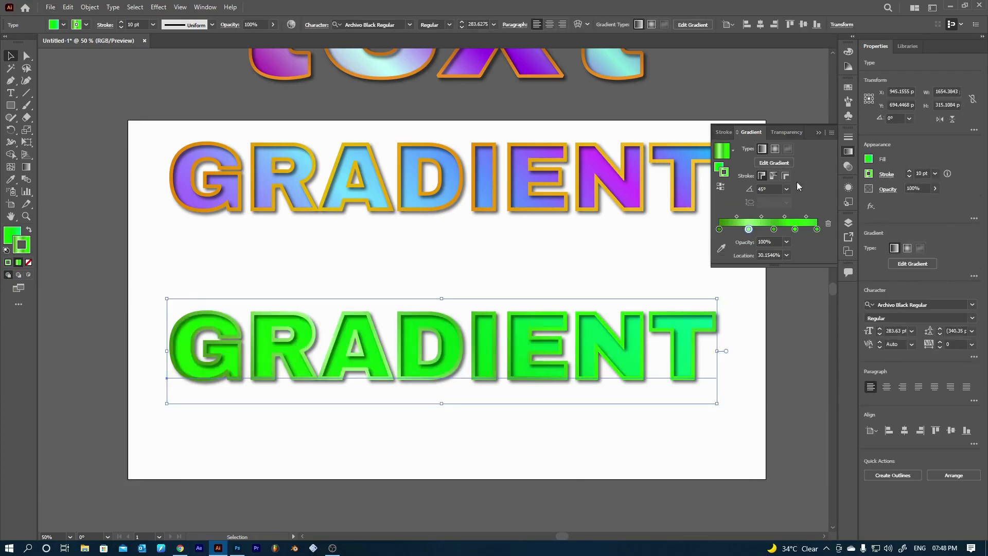
pyautogui.click(849, 188)
pyautogui.click(809, 212)
pyautogui.write('1')
pyautogui.press('Return')
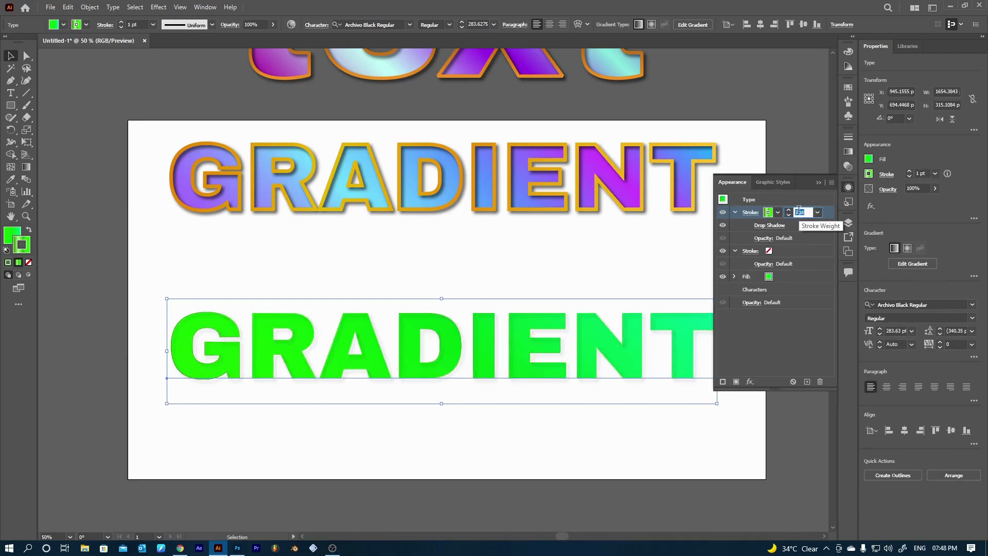
pyautogui.write('3')
pyautogui.press('Return')
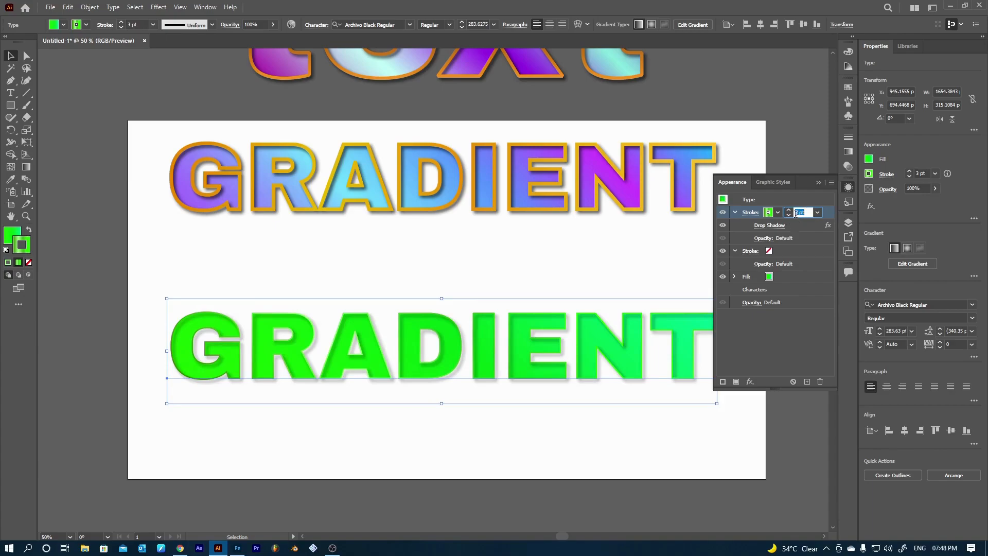
# Check the green stroke's Drop Shadow settings and try stroke weights of 22 pt and 4 pt
pyautogui.click(771, 225)
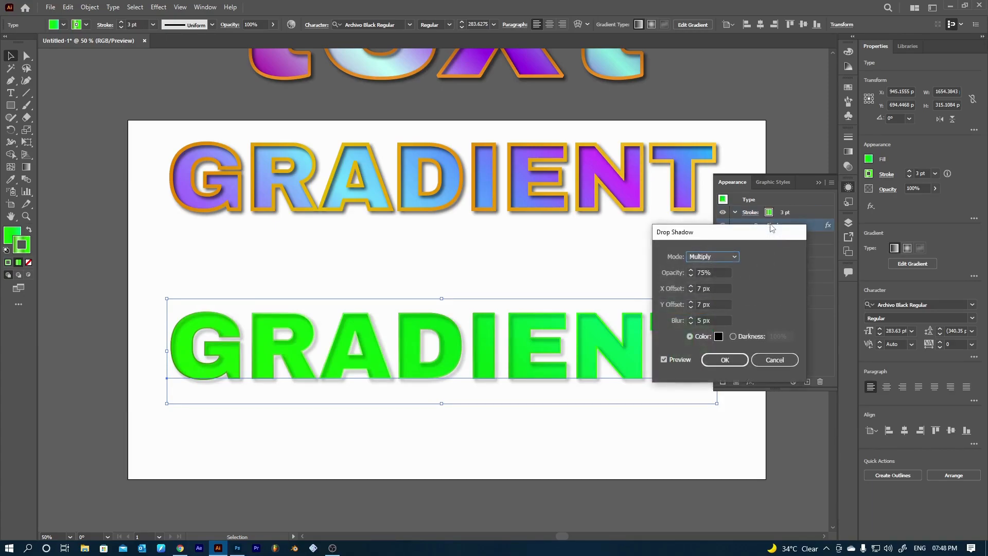
pyautogui.click(769, 359)
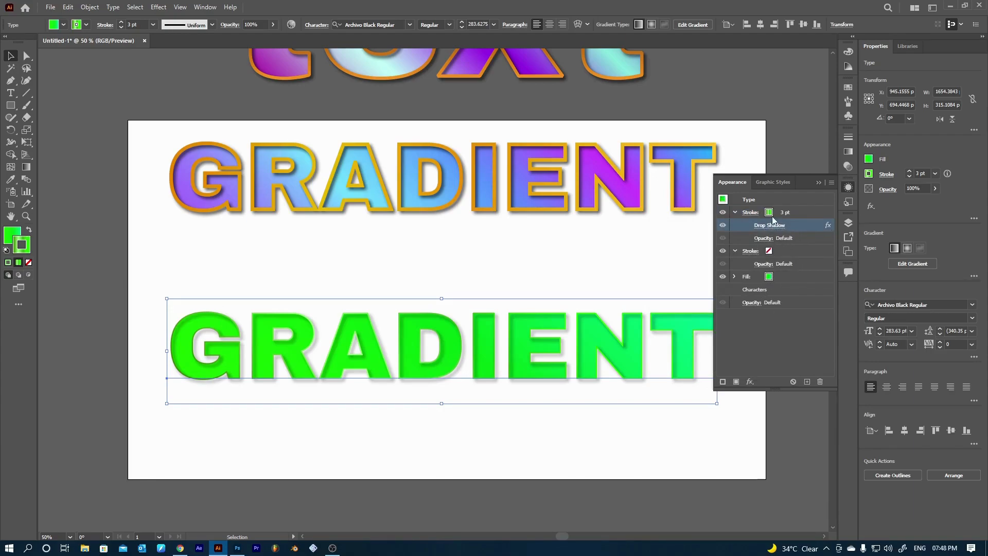
pyautogui.click(769, 216)
pyautogui.click(801, 211)
pyautogui.scroll(-1, 801, 211)
pyautogui.scroll(3, 801, 211)
pyautogui.scroll(12, 801, 211)
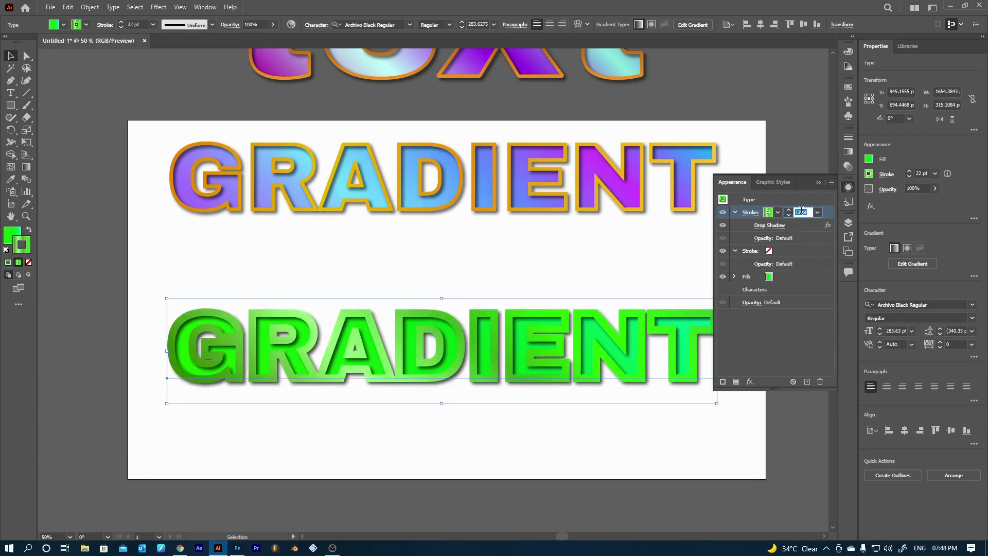
pyautogui.scroll(-12, 801, 210)
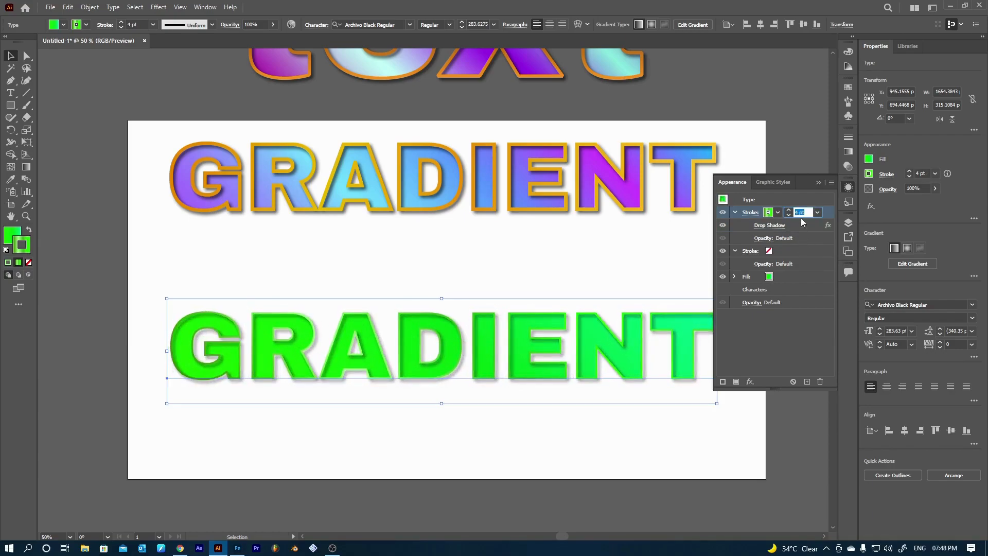
# Move the green gradient stroke below the empty stroke and set its weight to 9 pt
pyautogui.moveTo(827, 218); pyautogui.dragTo(811, 277)
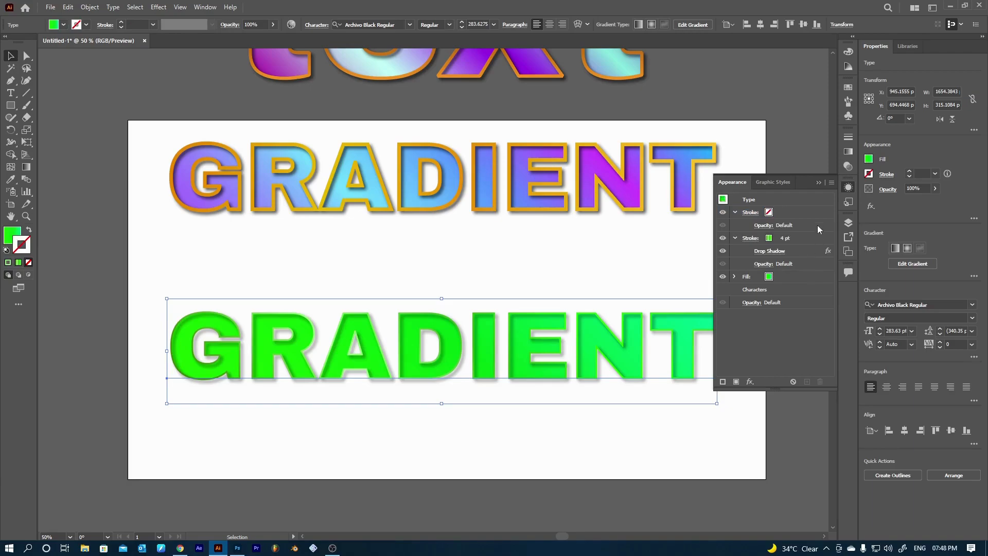
pyautogui.click(788, 238)
pyautogui.write('8')
pyautogui.press('Return')
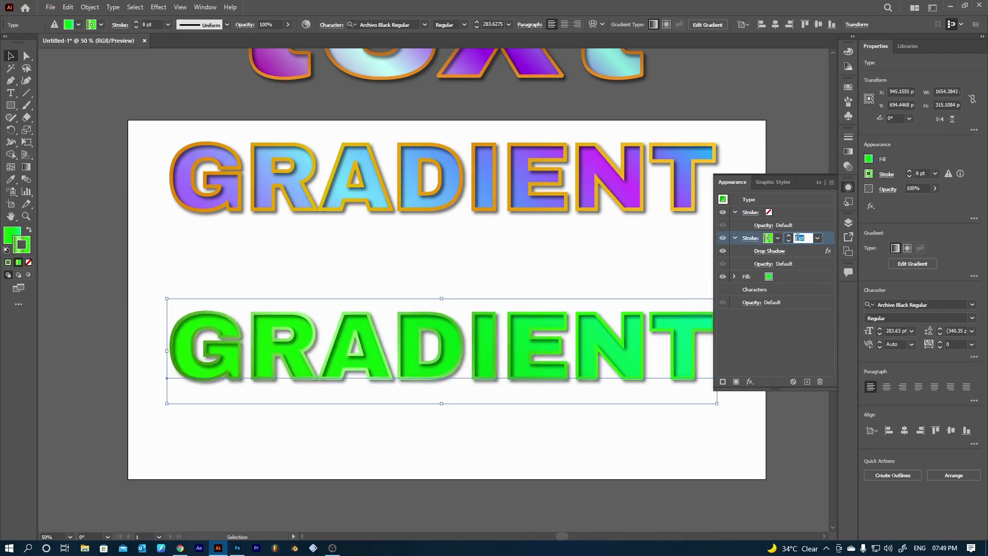
pyautogui.press('Up')
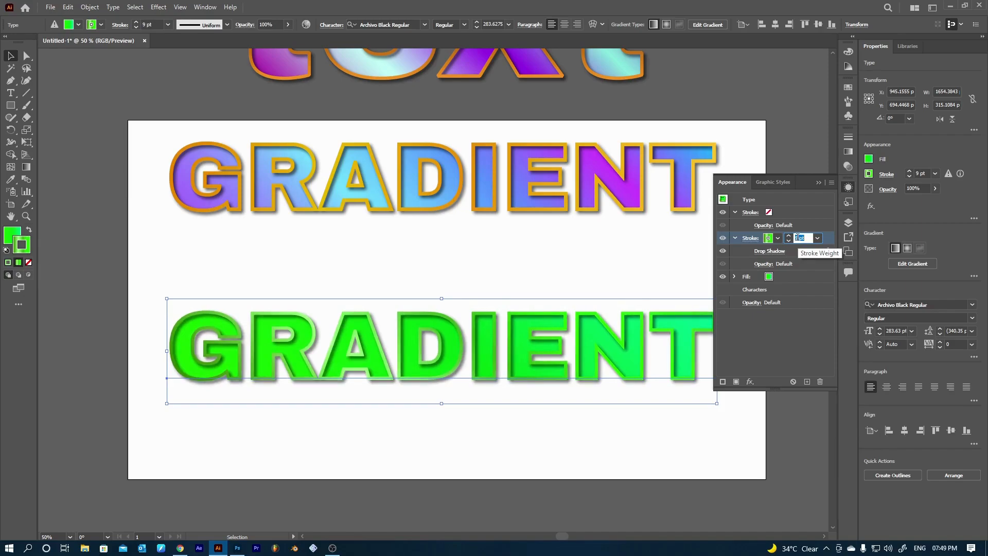
# Try placing the fill above the green stroke in the lower text's appearance order, and undo the reordering
pyautogui.click(802, 357)
pyautogui.moveTo(800, 278); pyautogui.dragTo(803, 235)
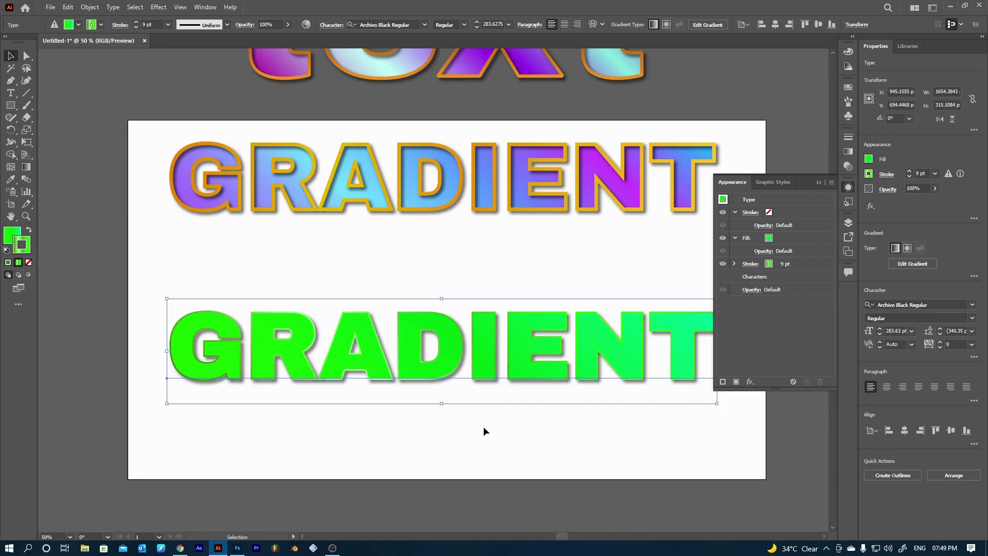
pyautogui.hotkey('ctrl', 'z')
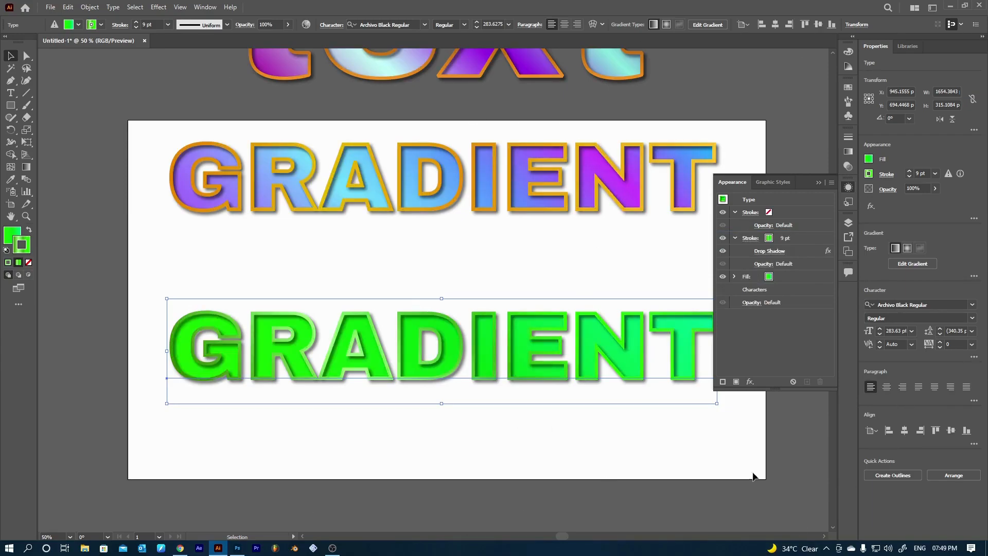
pyautogui.click(525, 246)
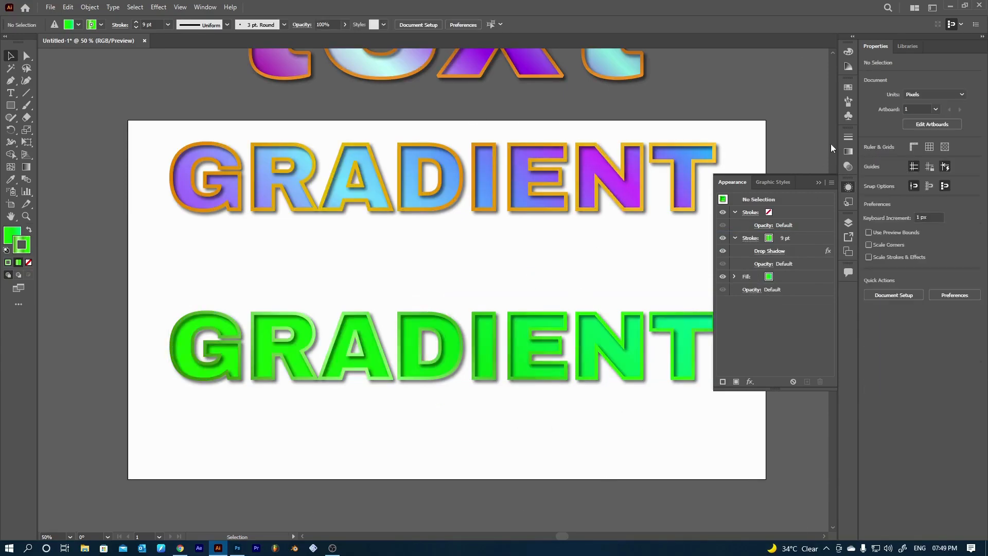
pyautogui.click(817, 183)
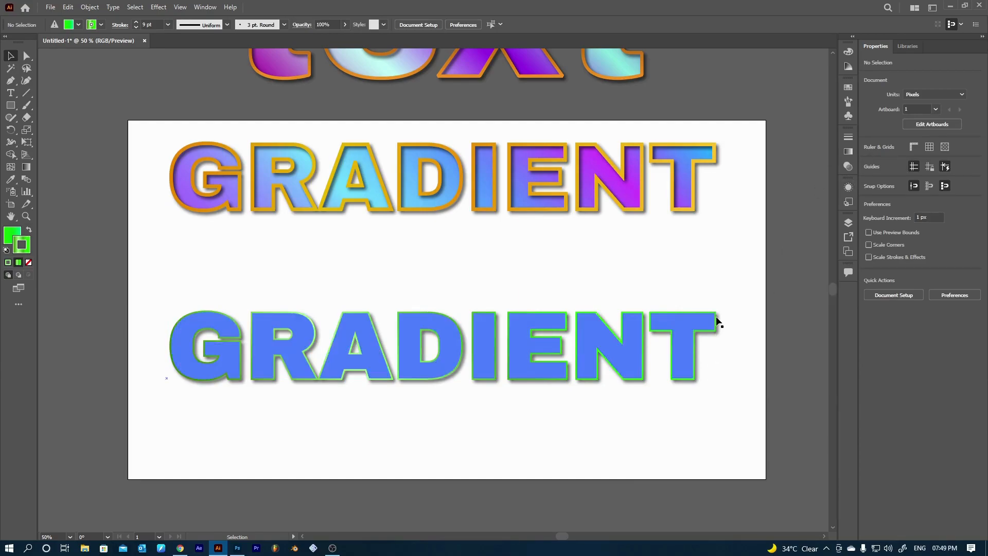